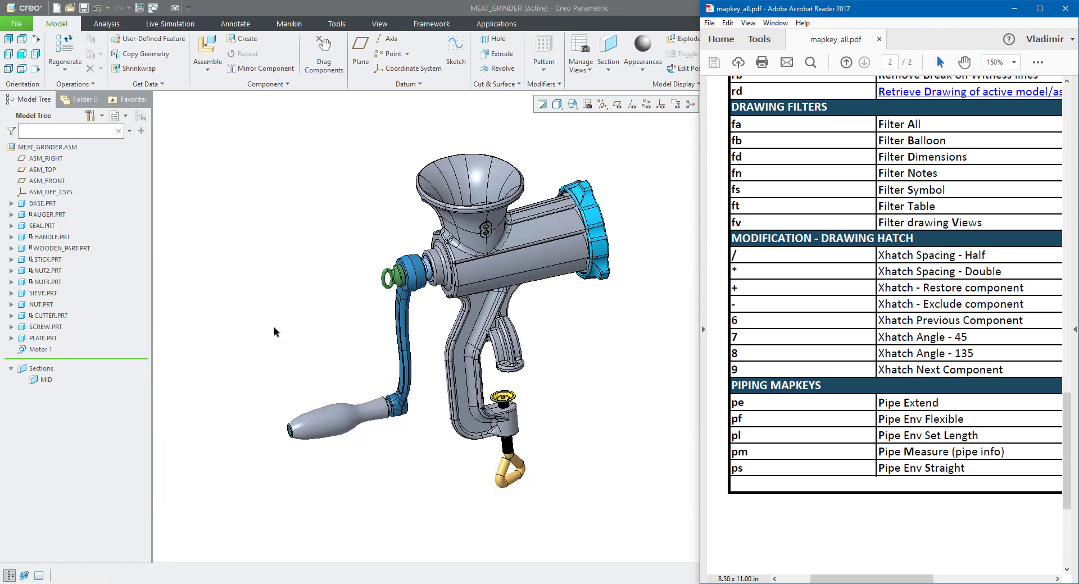
- Activate section MID on the meat grinder, orbit to inspect the cut, then deactivate it
left_click(307, 275)
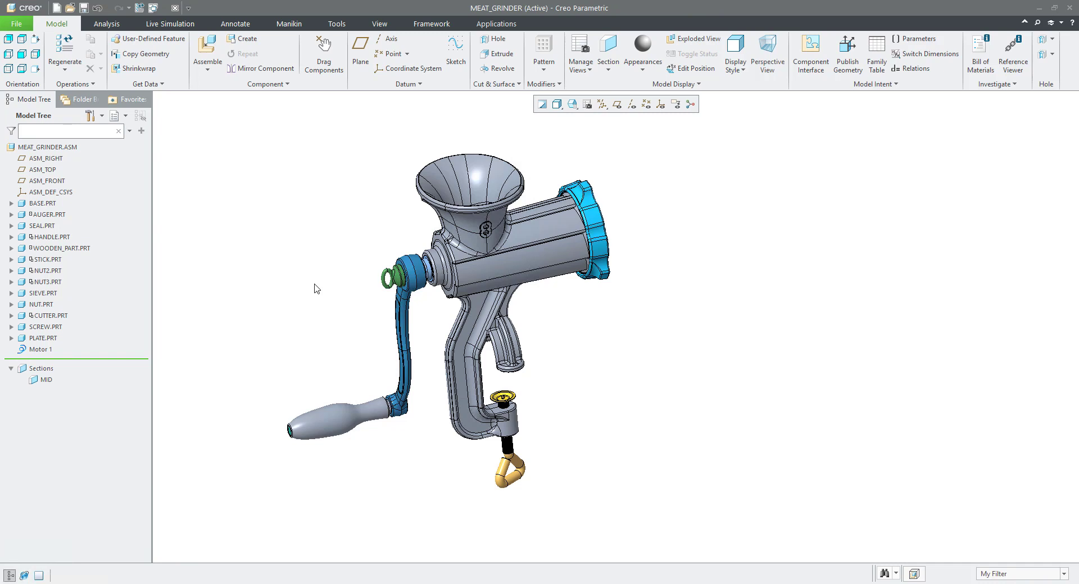
left_click(43, 380)
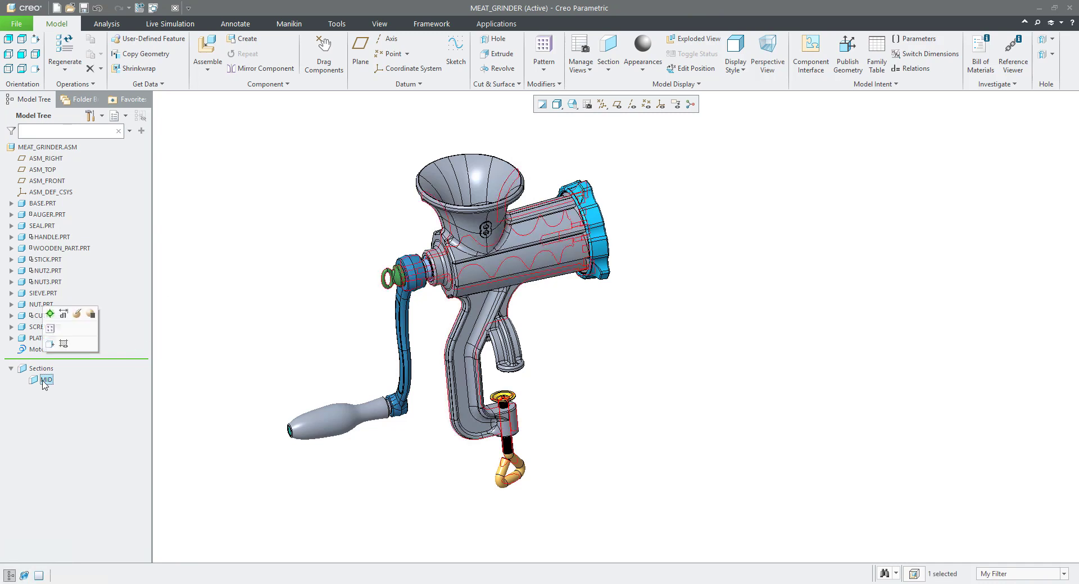
left_click(50, 313)
middle_click_drag(540, 274, 352, 284)
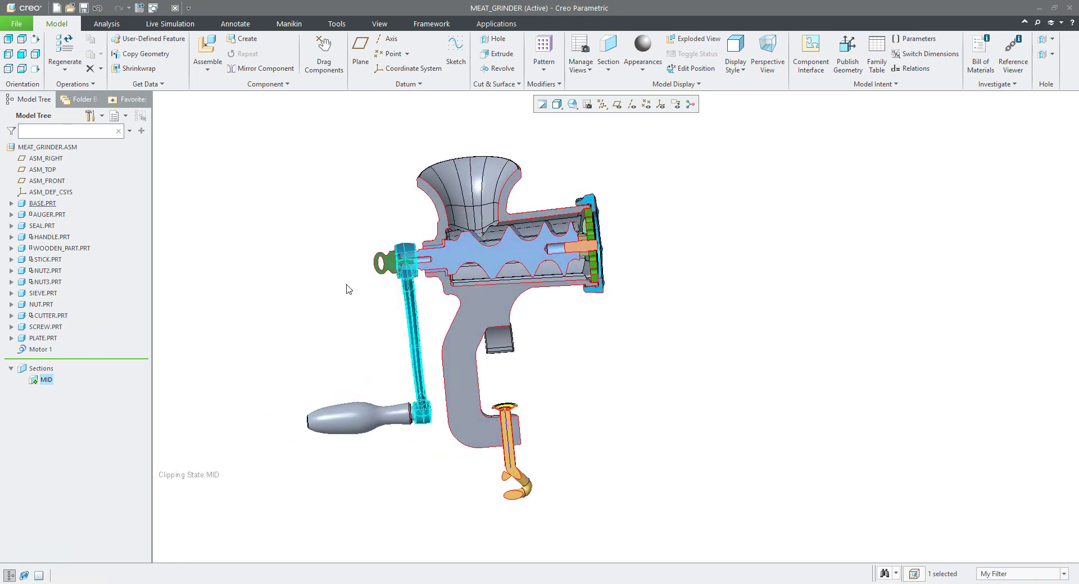
right_click(47, 380)
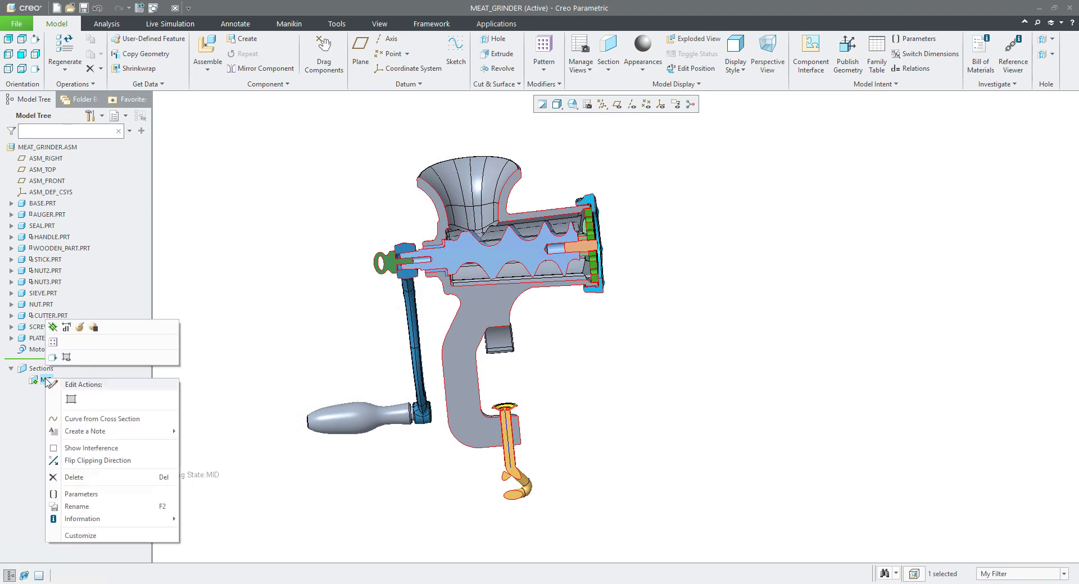
left_click(59, 329)
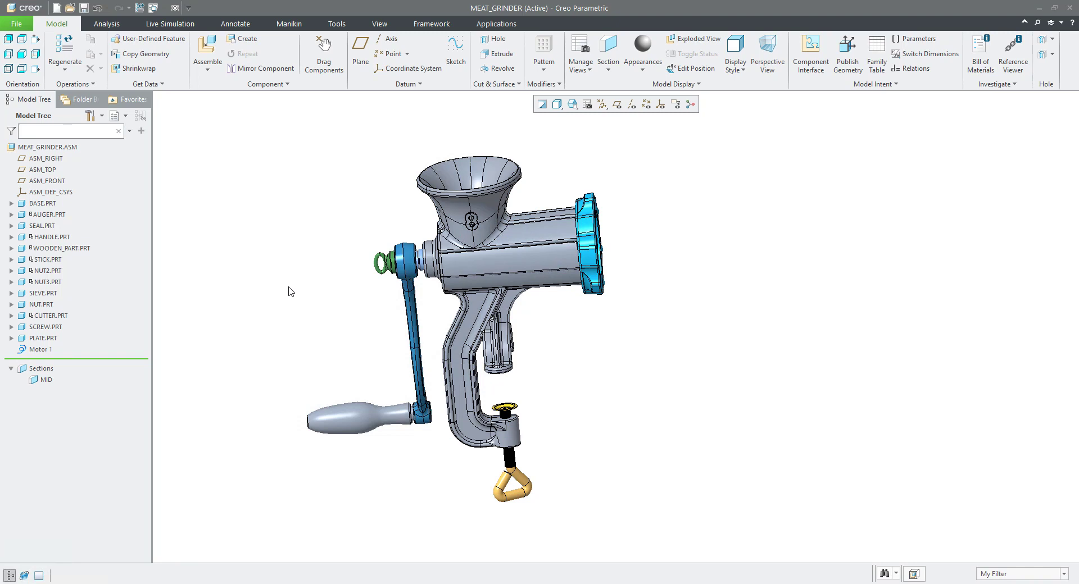
- Create drawing MEAT_GRINDER.DRW as an empty, landscape, A3 sheet with no template
key("ctrl+n")
left_click(453, 280)
left_click(601, 423)
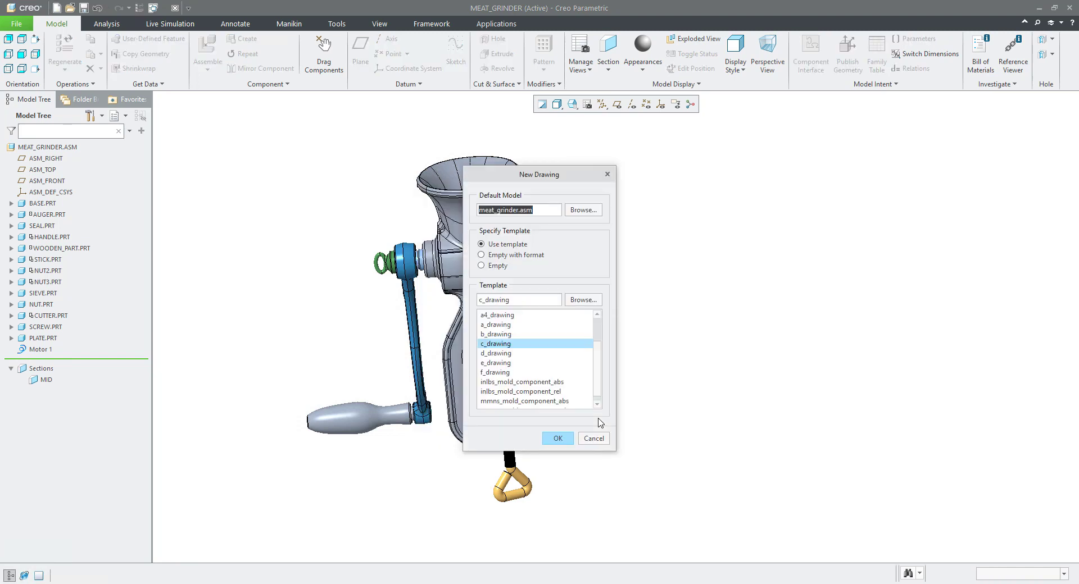
left_click(497, 266)
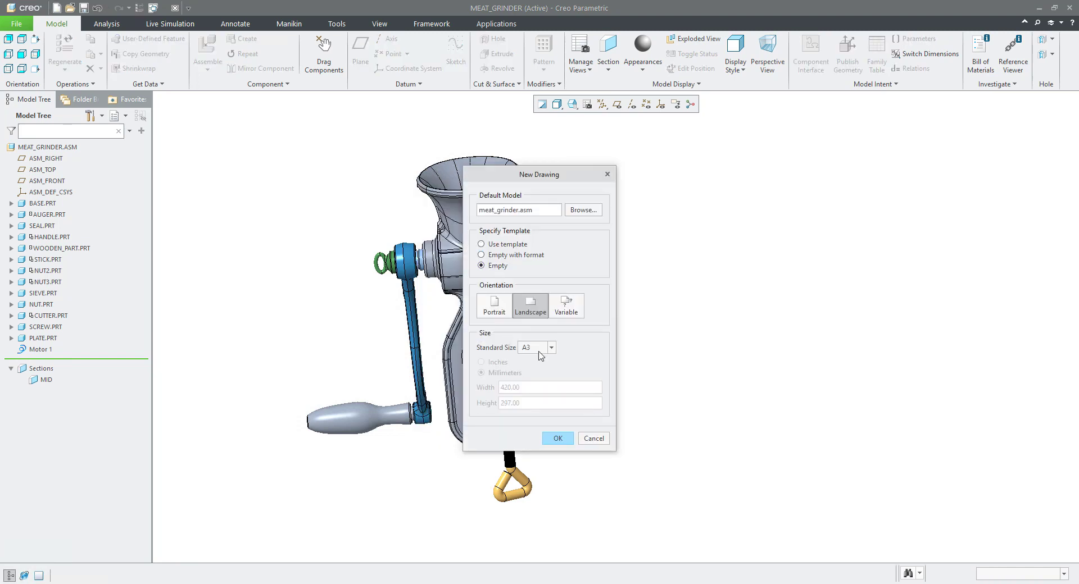
left_click(538, 351)
left_click(559, 439)
left_click(559, 439)
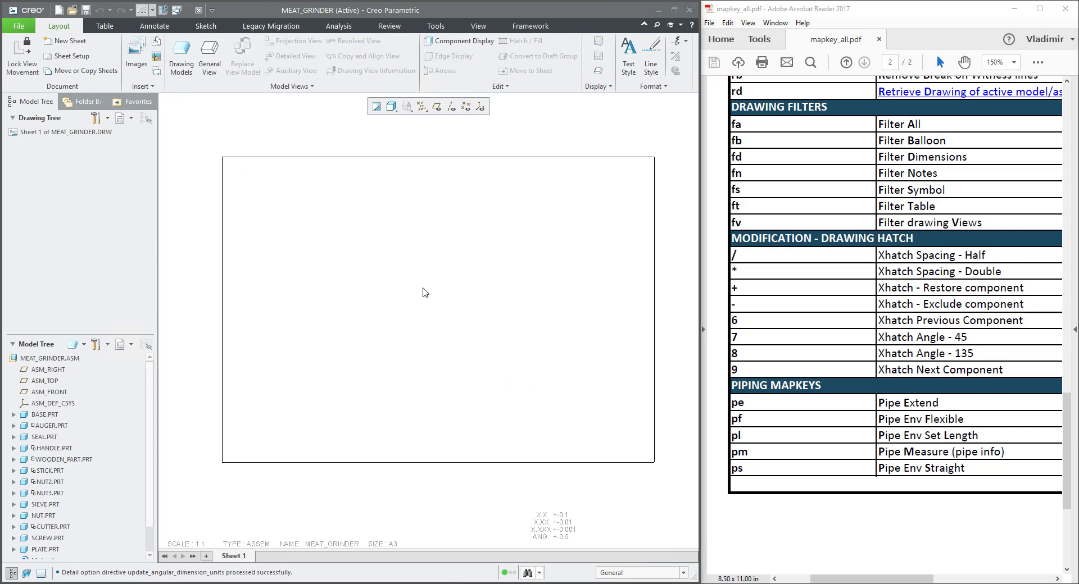
- Place a general view with the gv mapkey, oriented to FRONT at scale 4:5
key("g")
key("v")
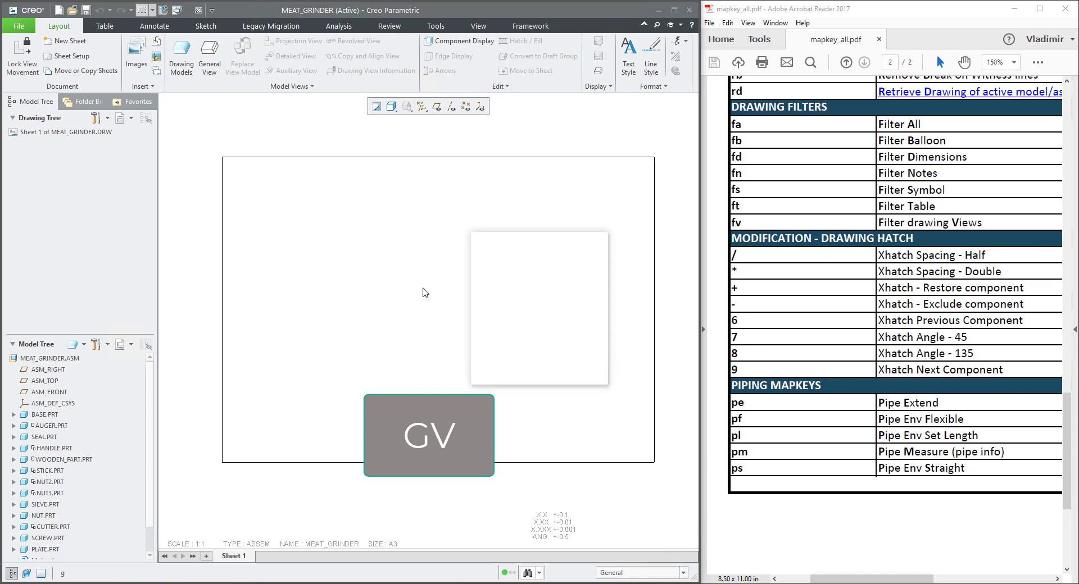
left_click(419, 329)
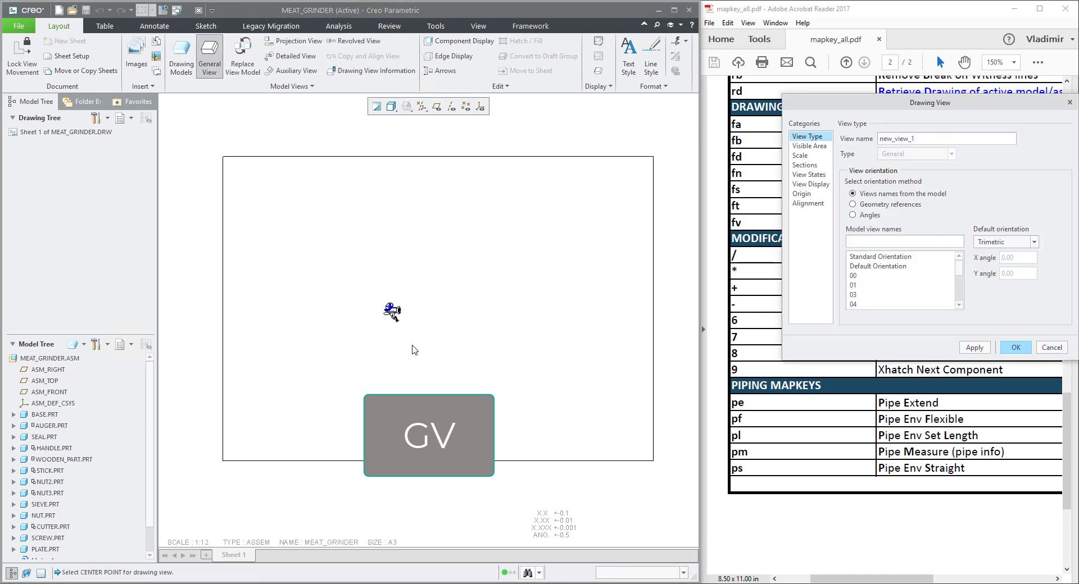
scroll(864, 298, "down", 2)
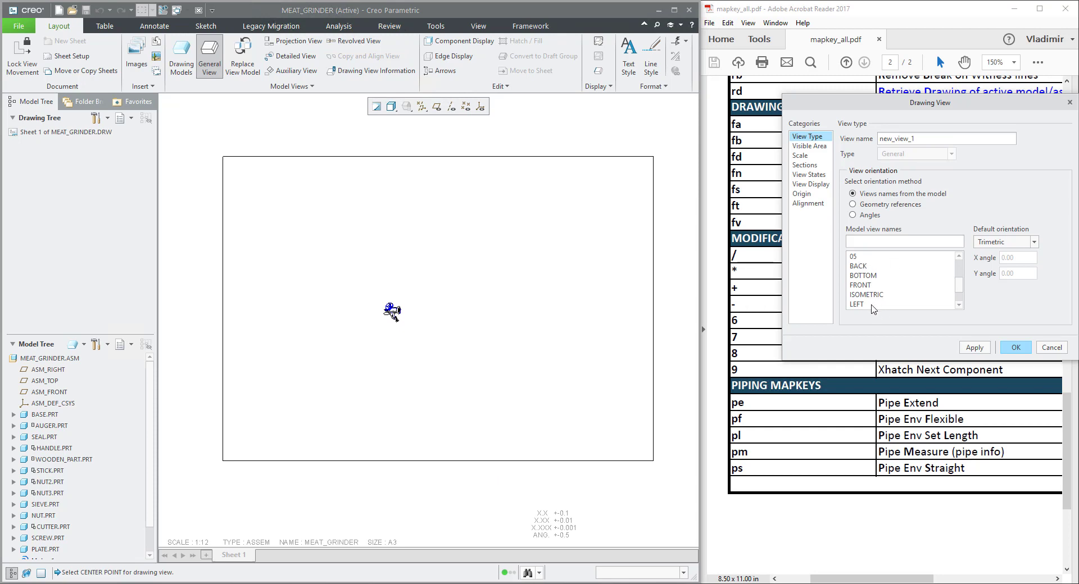
left_click(861, 285)
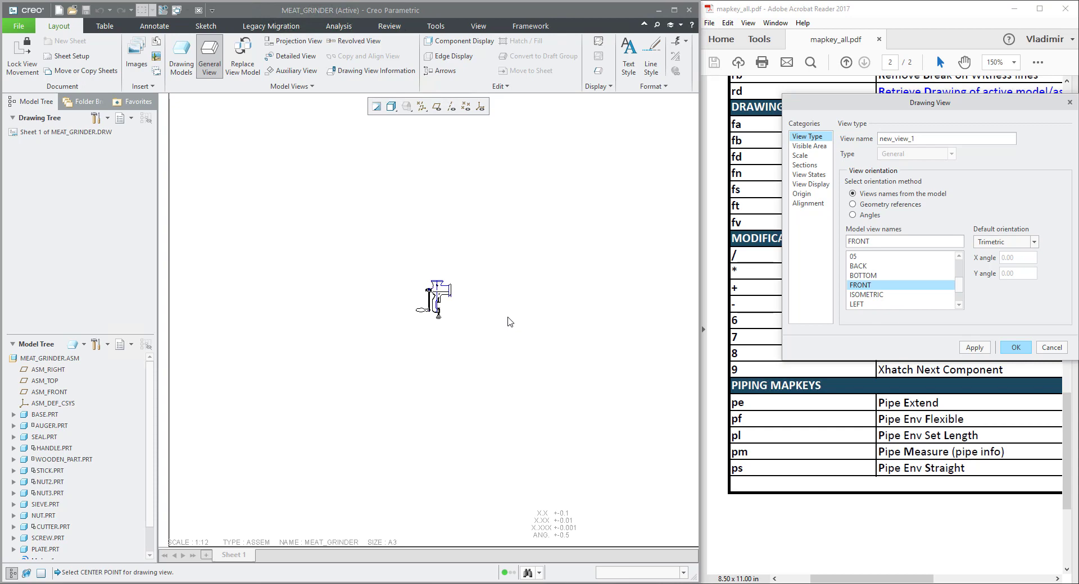
key("Return")
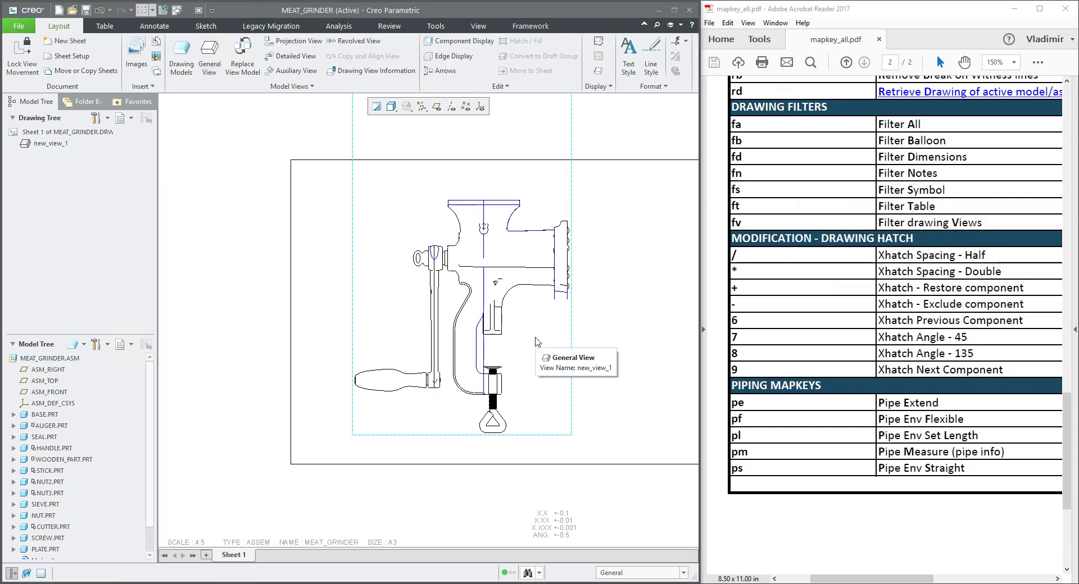
- Set the front view's tangent edges to Dimmed in View Display
double_click(480, 334)
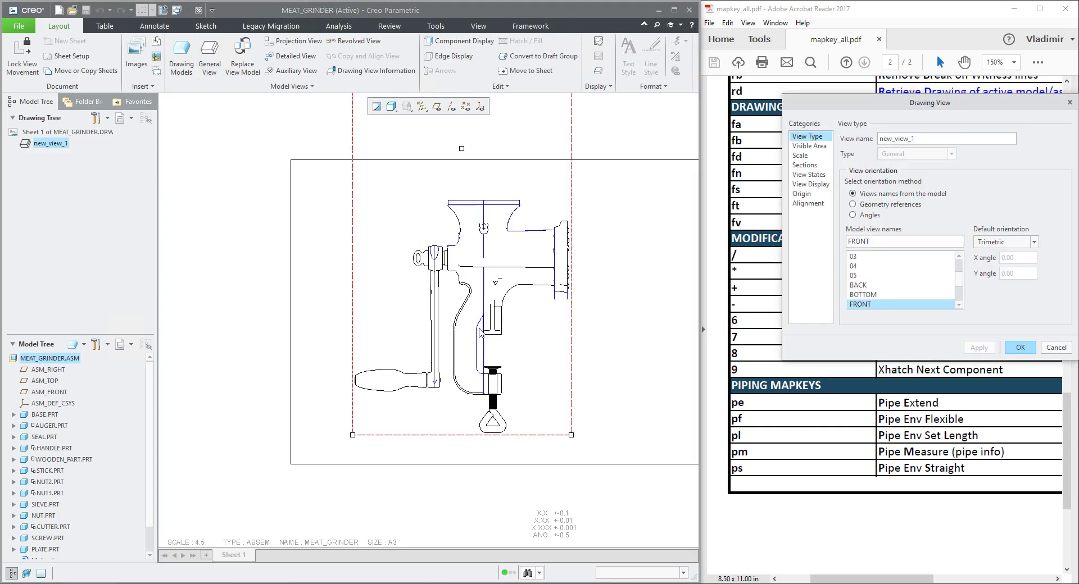
left_click(809, 186)
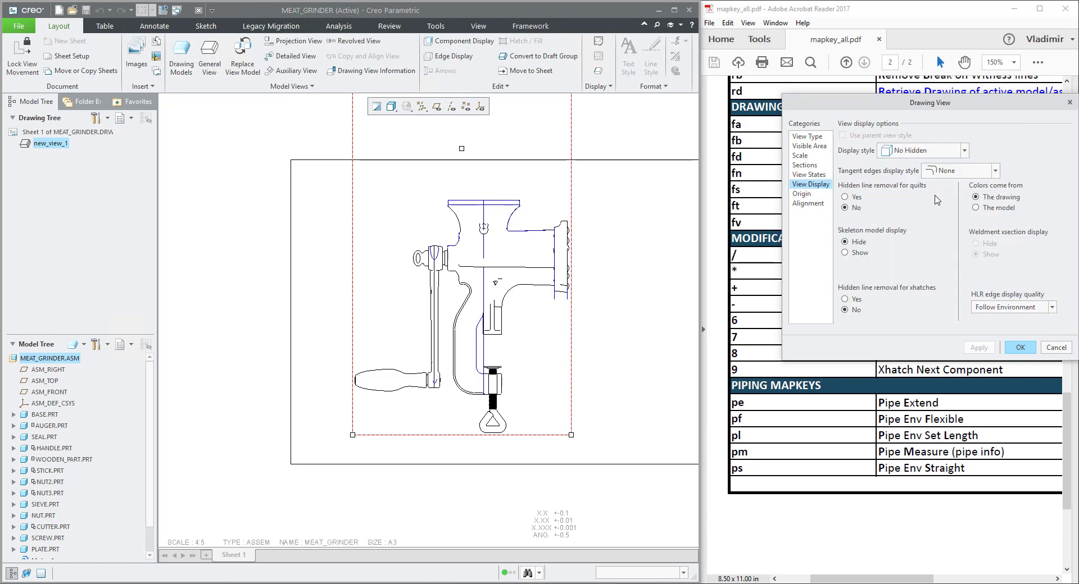
left_click(948, 175)
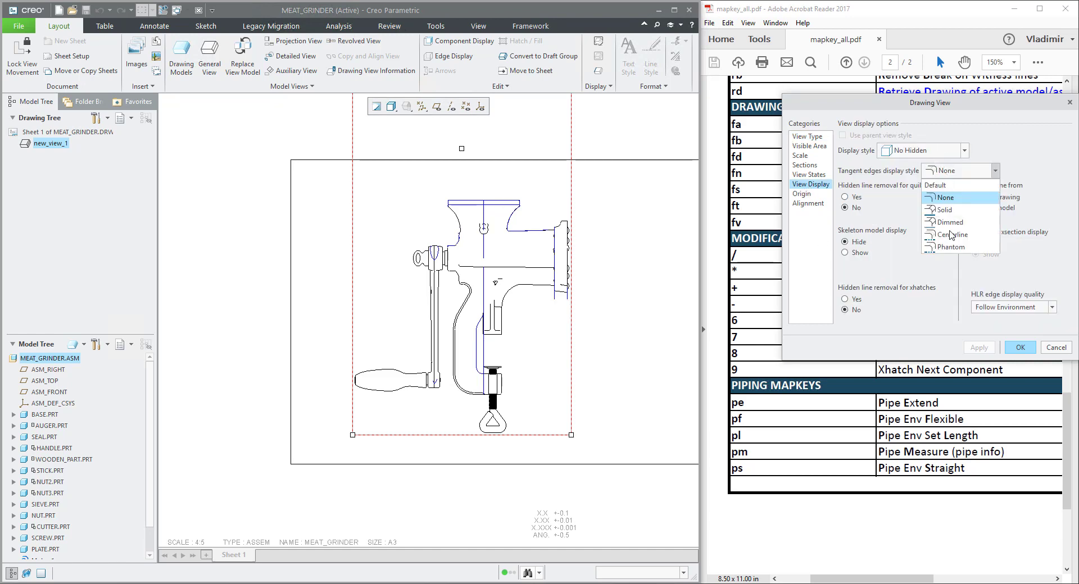
left_click(995, 338)
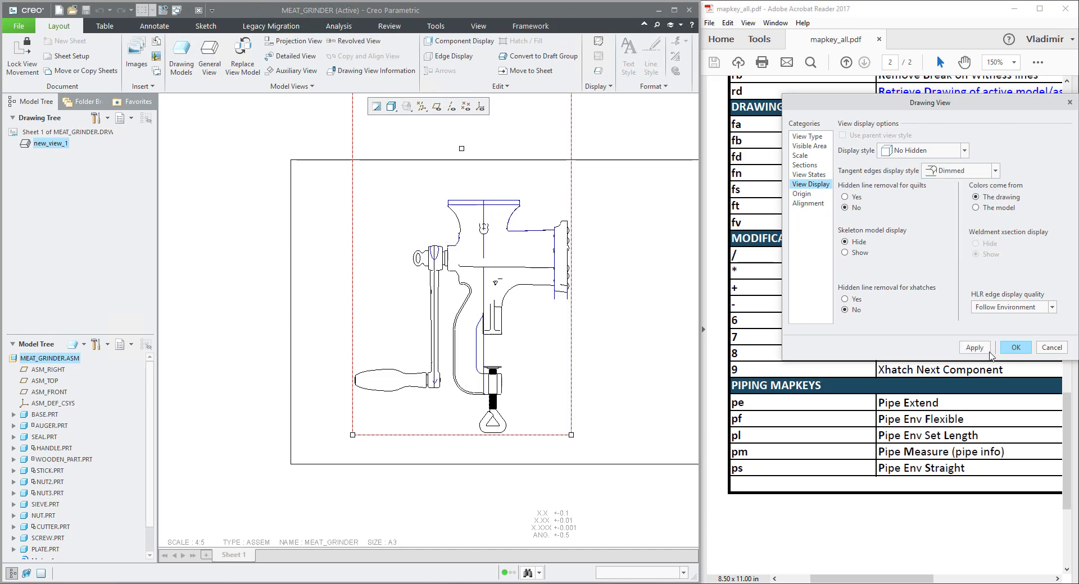
left_click(1014, 348)
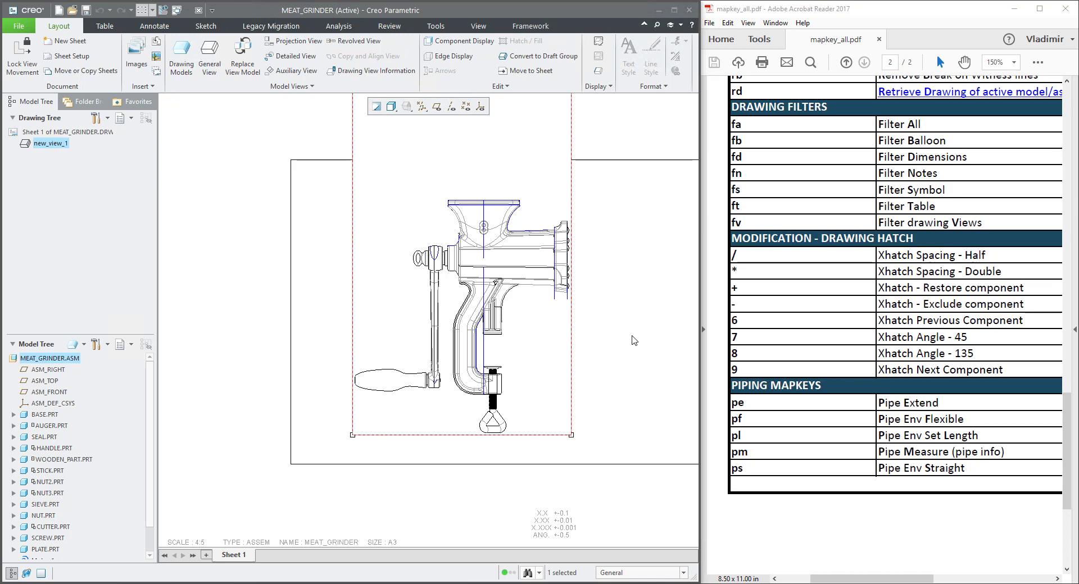
- Add 2D cross-section MID to the front view so its parts are hatched
double_click(532, 328)
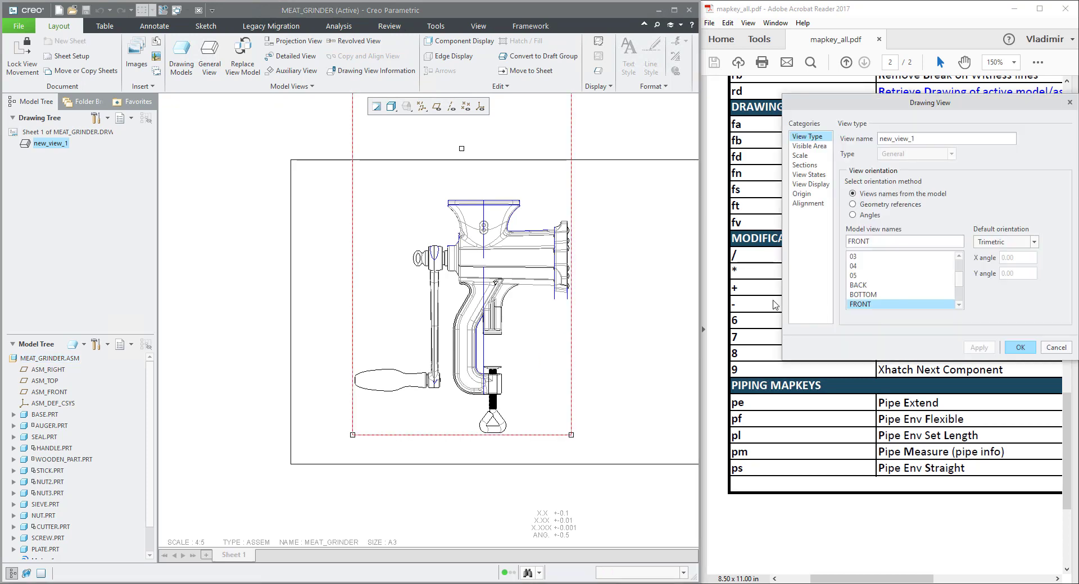
left_click(806, 166)
left_click(843, 145)
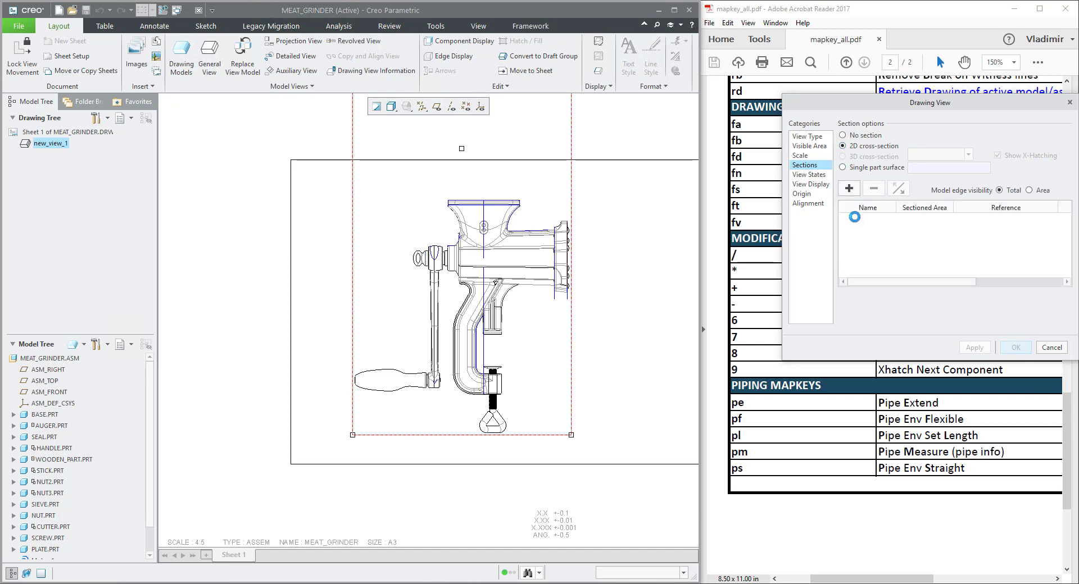
left_click(860, 237)
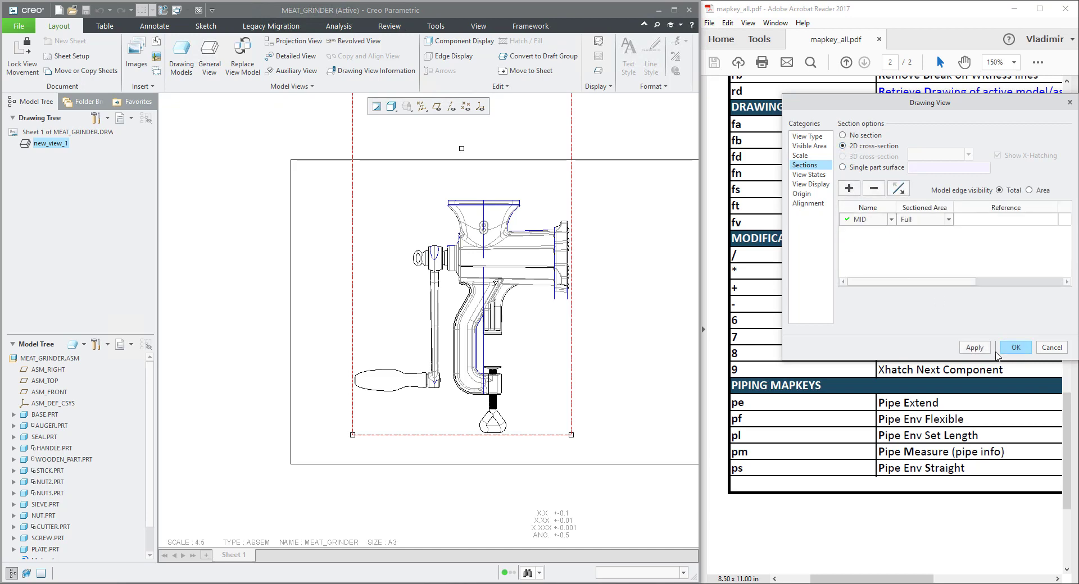
key("Return")
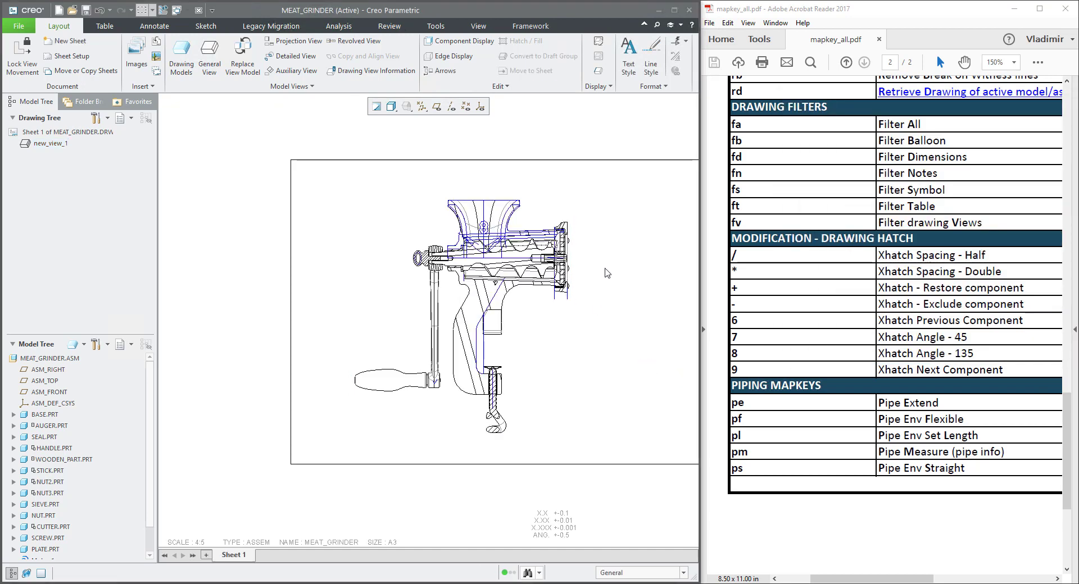
scroll(543, 213, "down", 3)
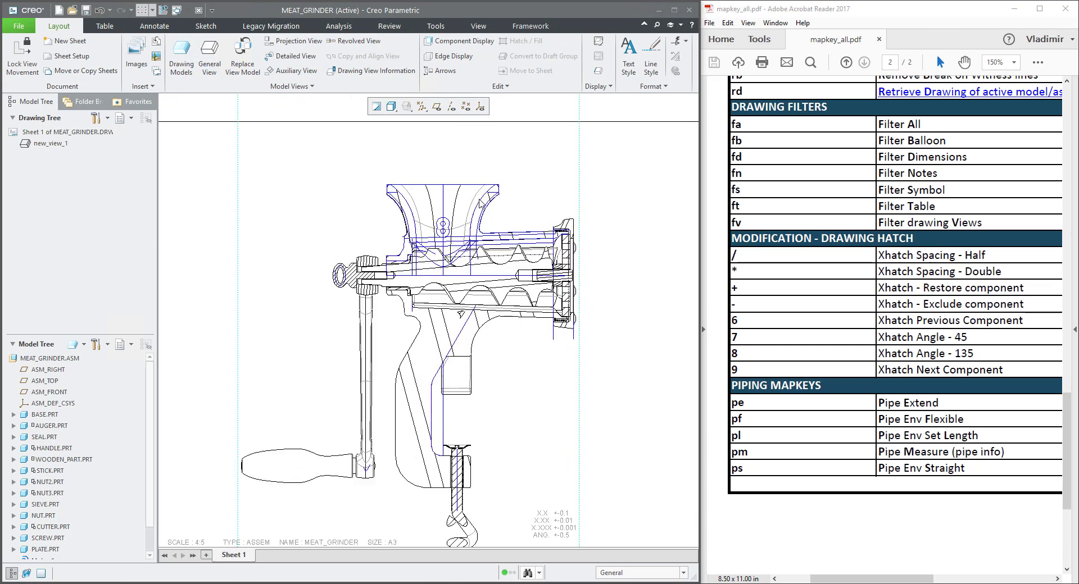
scroll(537, 201, "down", 2)
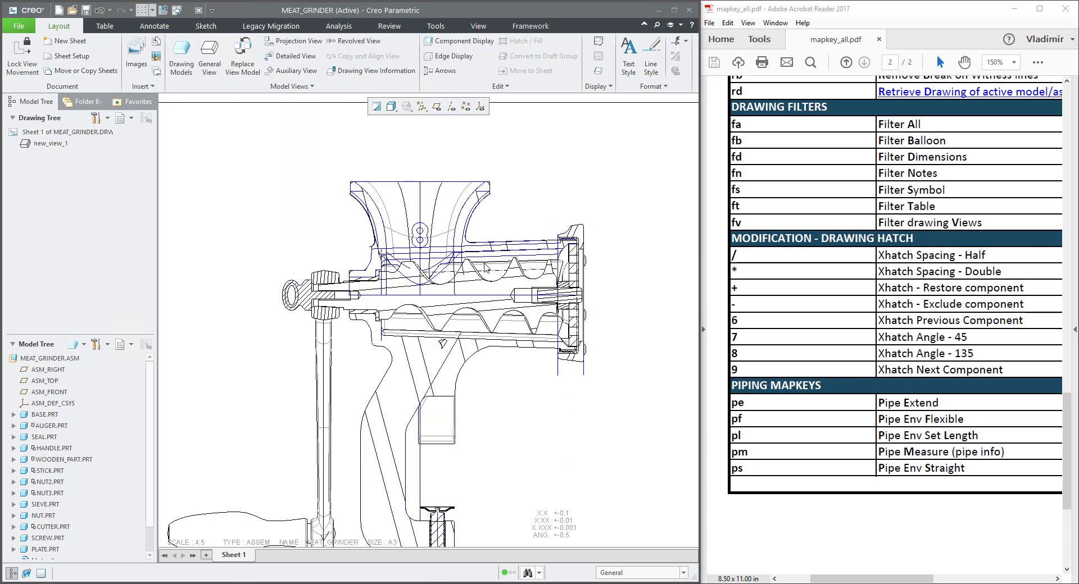
left_click(532, 168)
left_click_drag(532, 167, 525, 164)
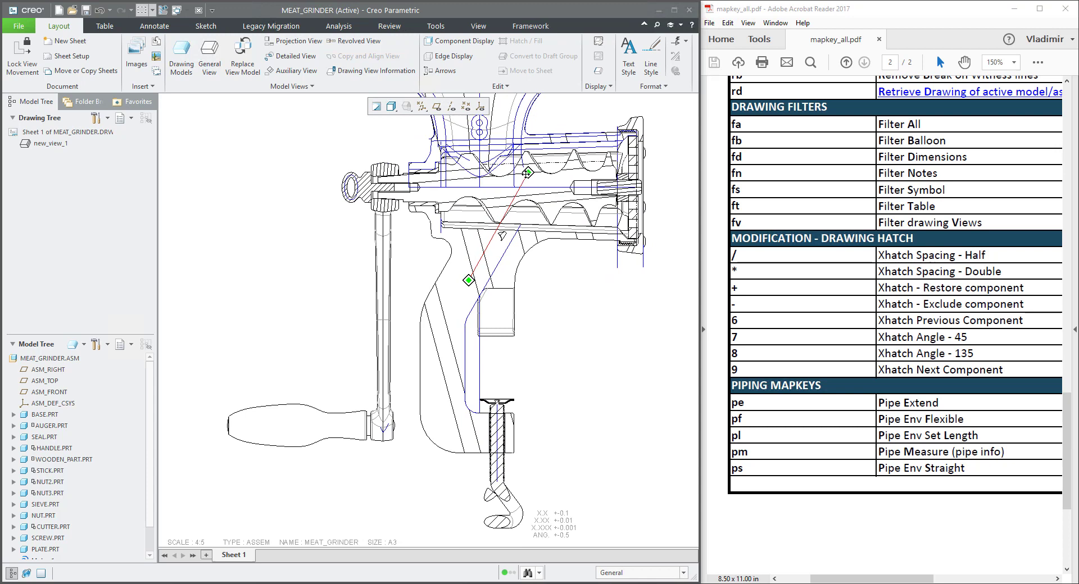
scroll(572, 334, "up", 1)
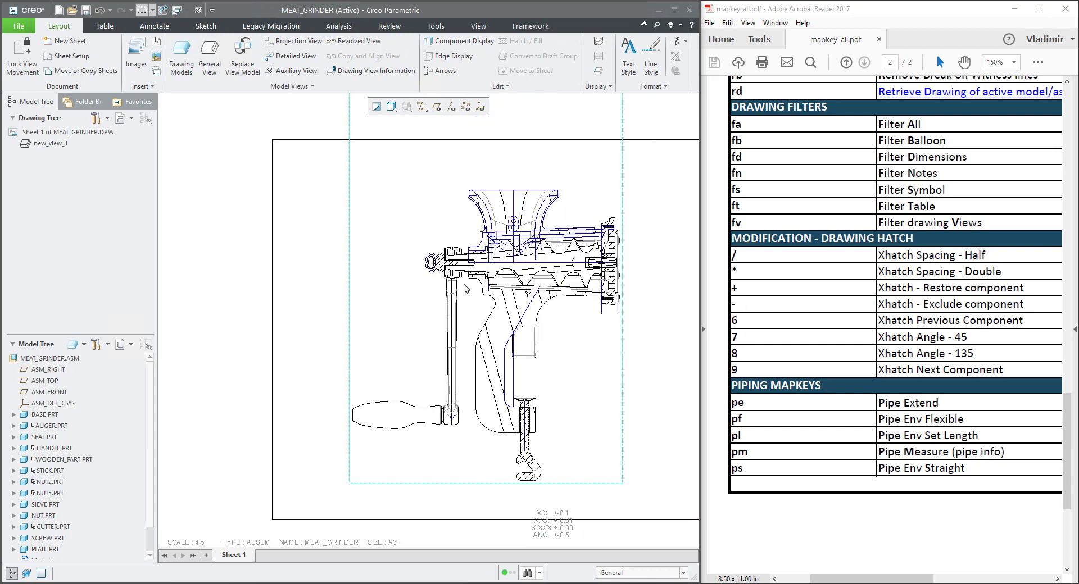
middle_click_drag(363, 279, 372, 294)
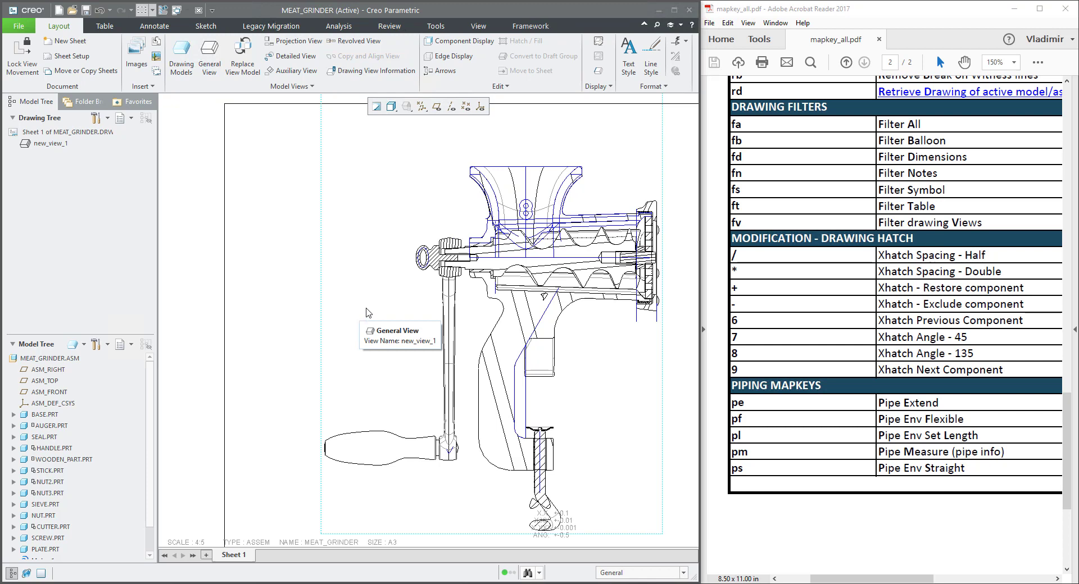
scroll(366, 314, "down", 3)
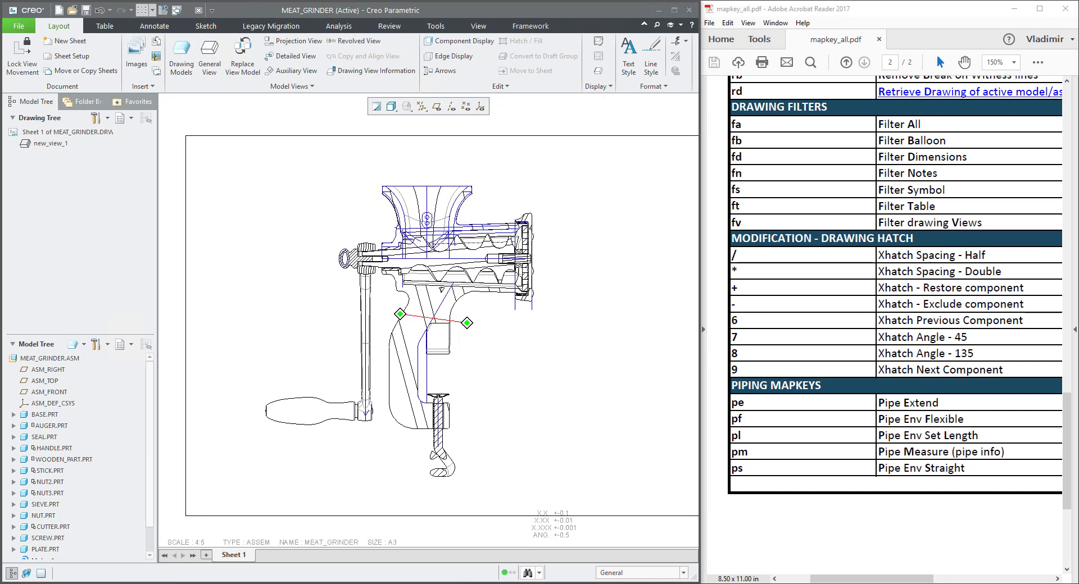
scroll(390, 411, "up", 1)
double_click(400, 369)
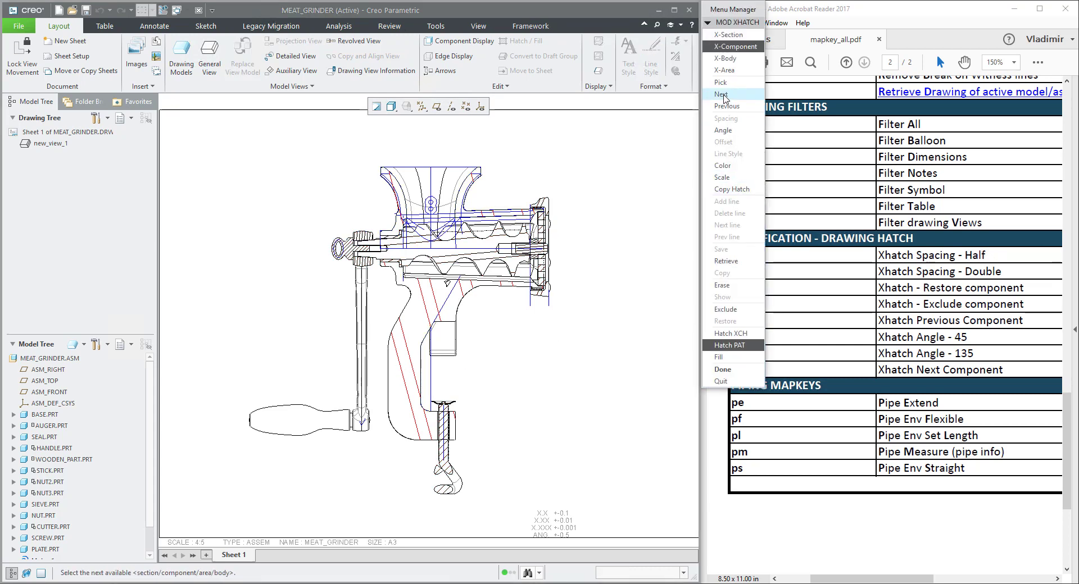
left_click(721, 95)
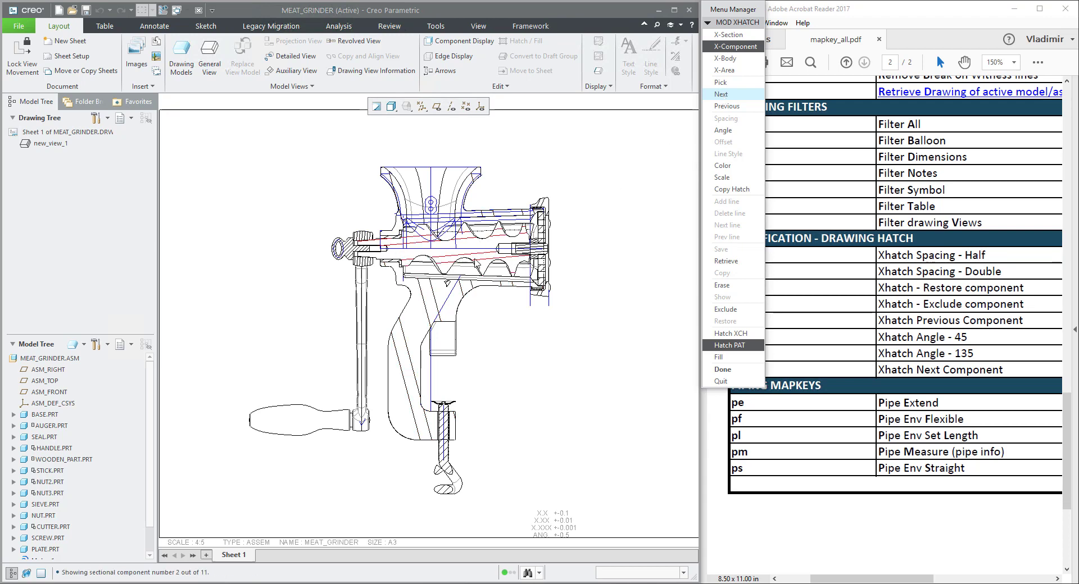
left_click(721, 94)
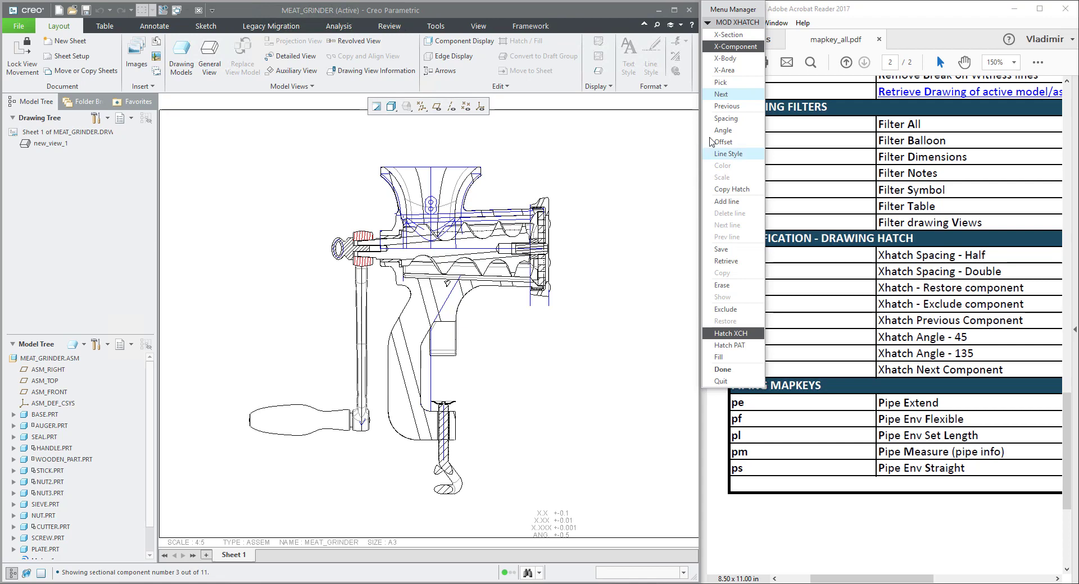
left_click(722, 94)
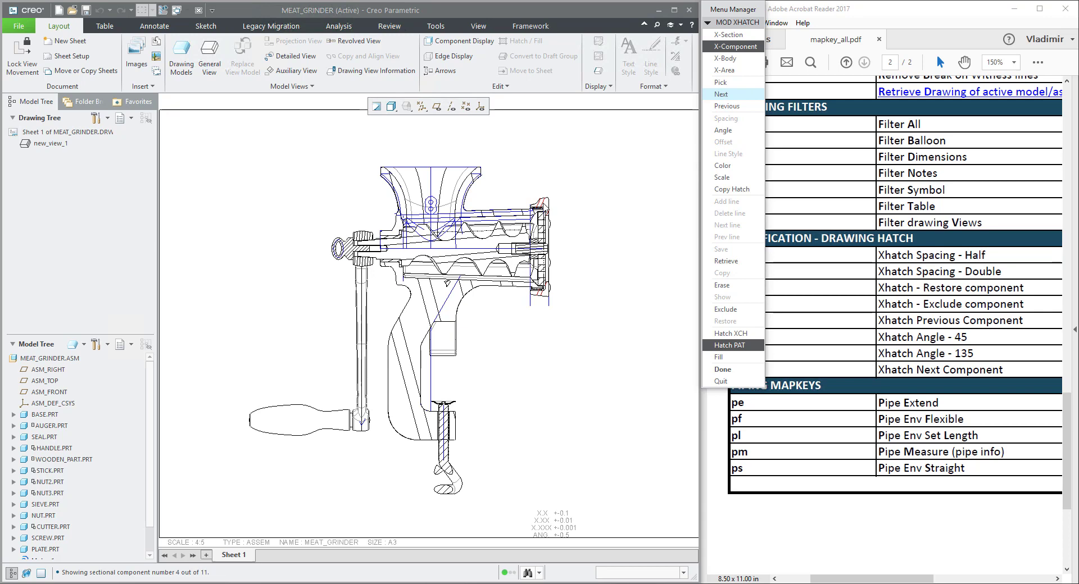
scroll(540, 208, "down", 3)
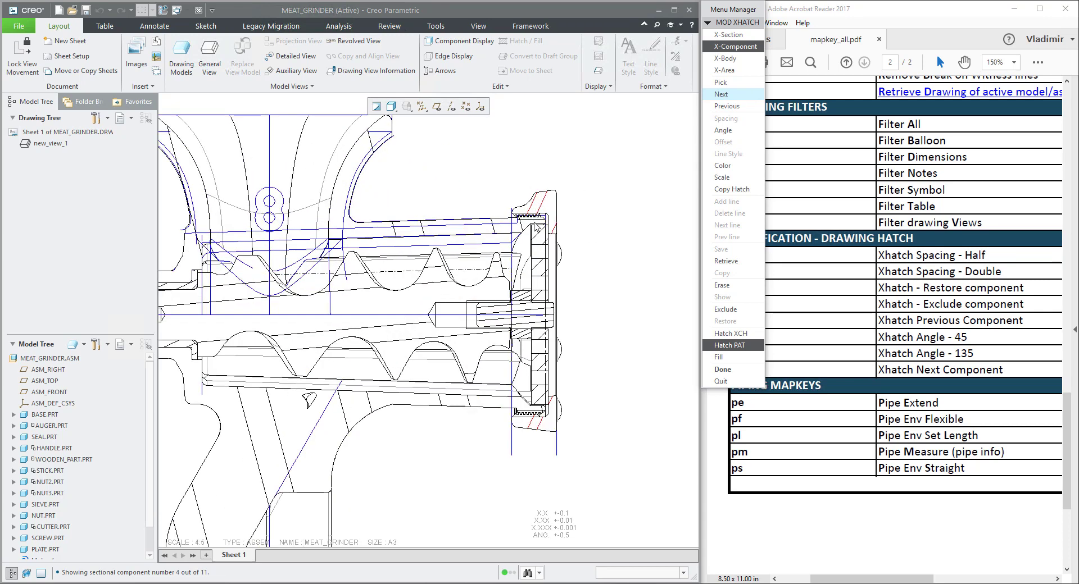
scroll(537, 228, "up", 3)
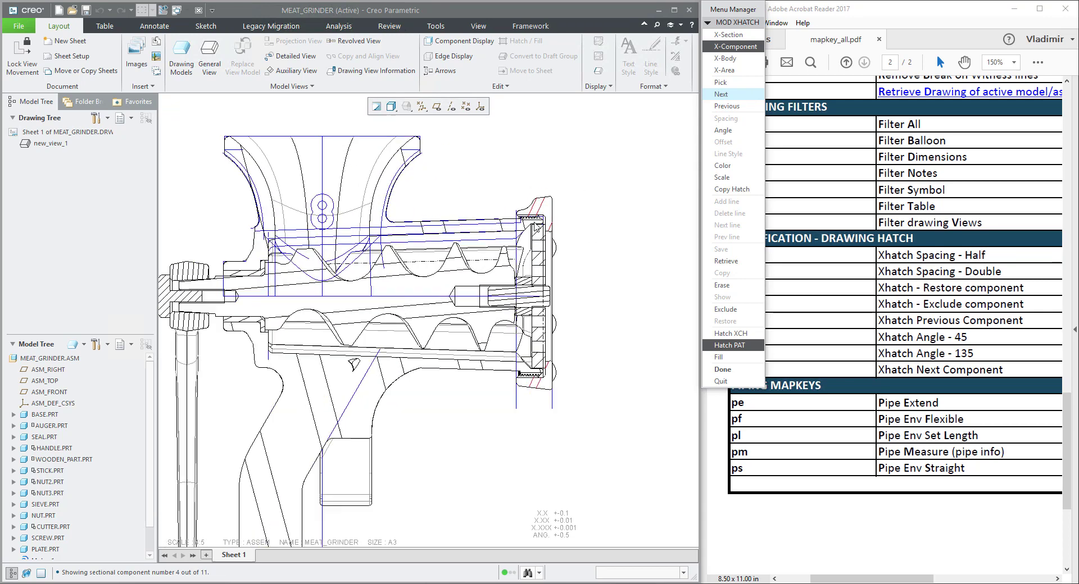
left_click(723, 370)
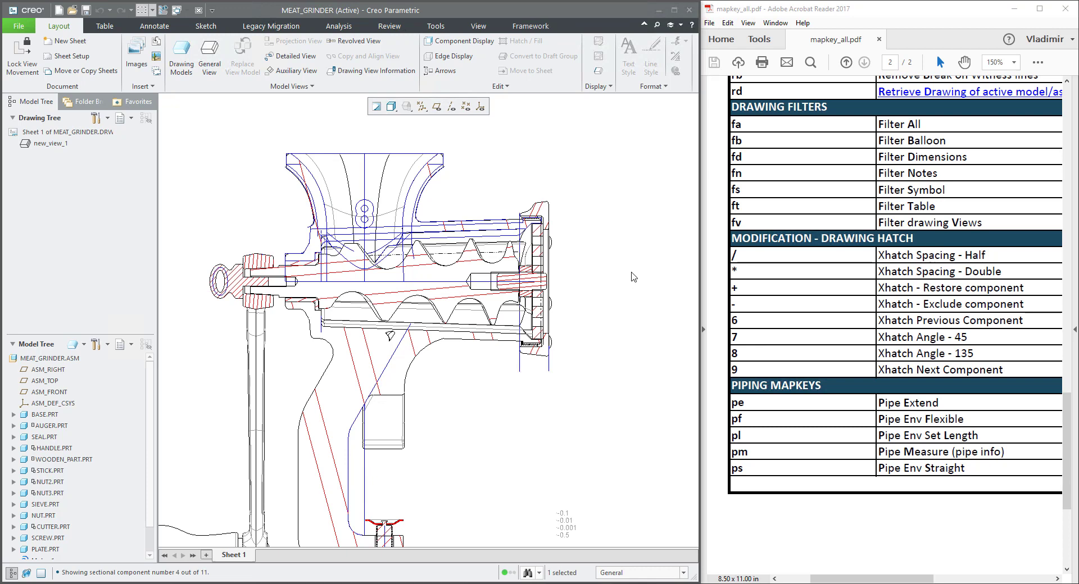
- Change the grinder body's hatch angle to 135°, applied in Overall mode
double_click(471, 266)
left_click_drag(727, 19, 644, 128)
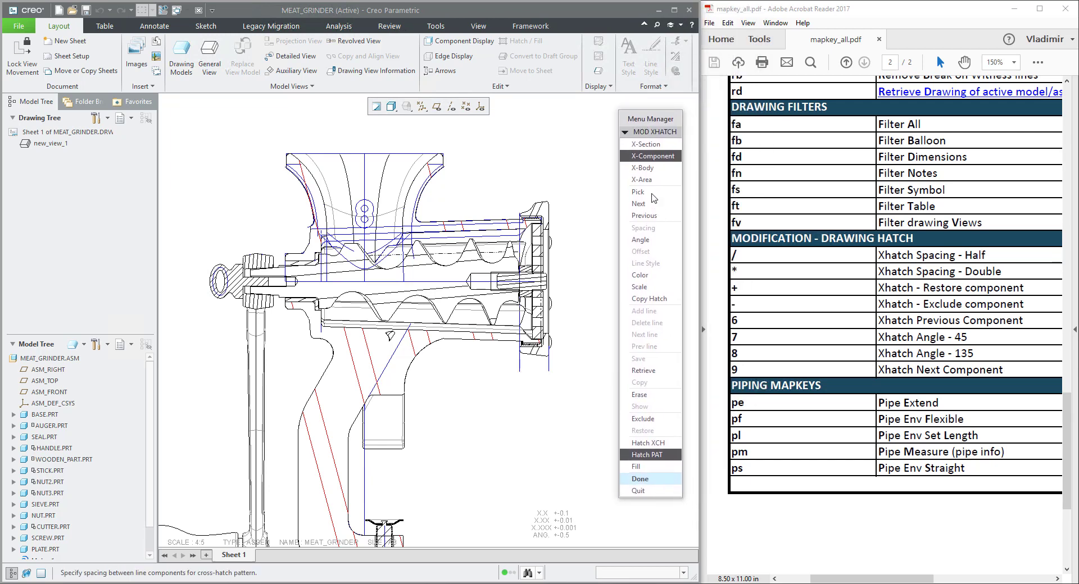
left_click(643, 246)
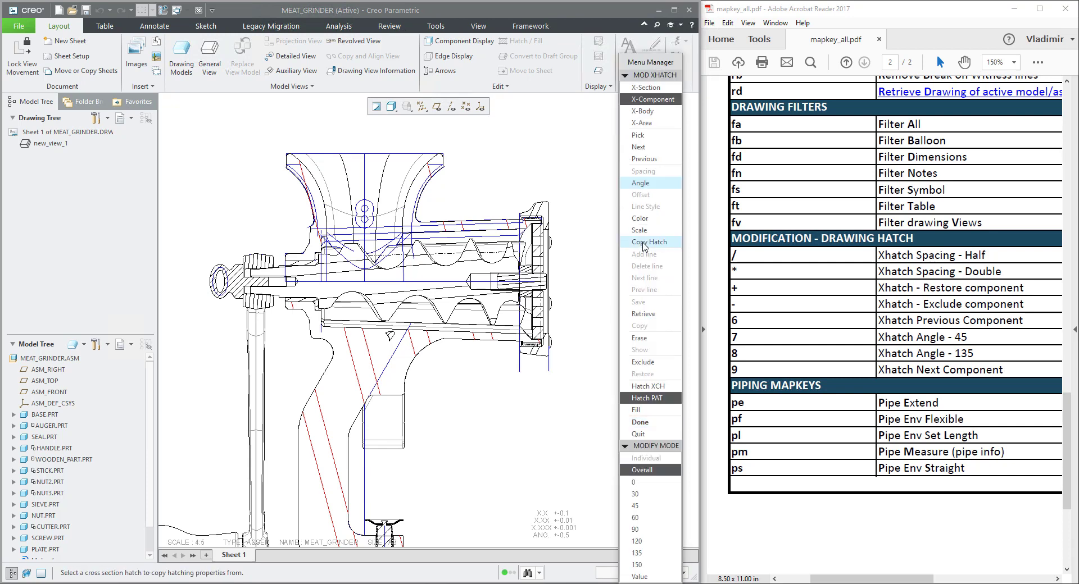
left_click(640, 555)
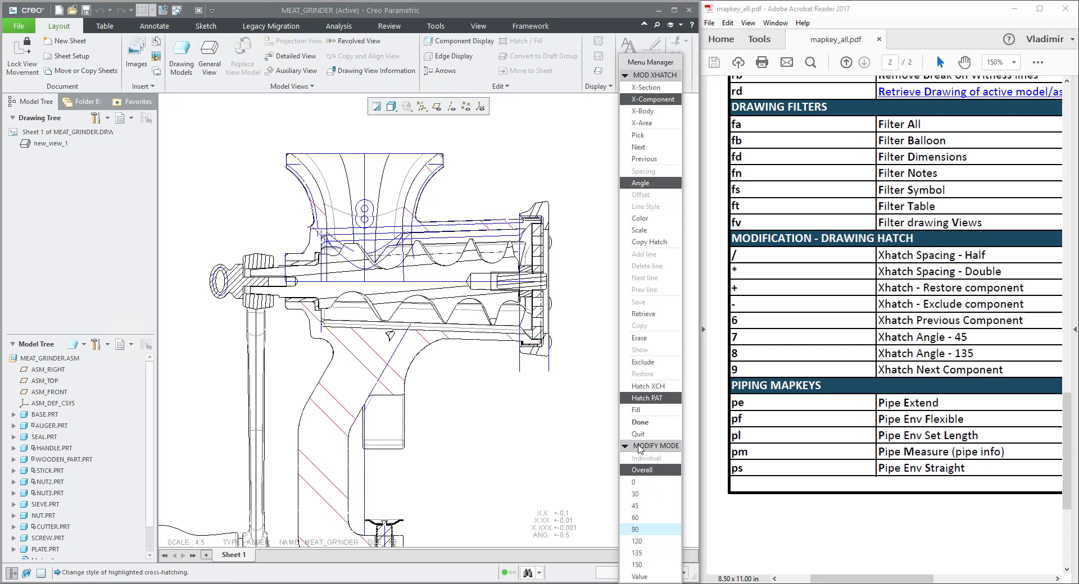
left_click(655, 470)
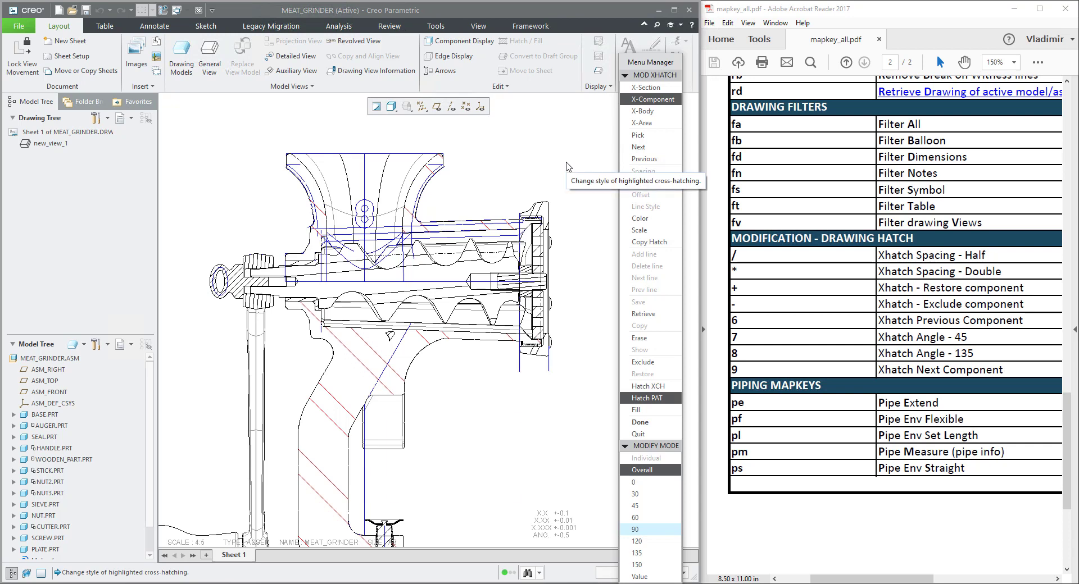
key("9")
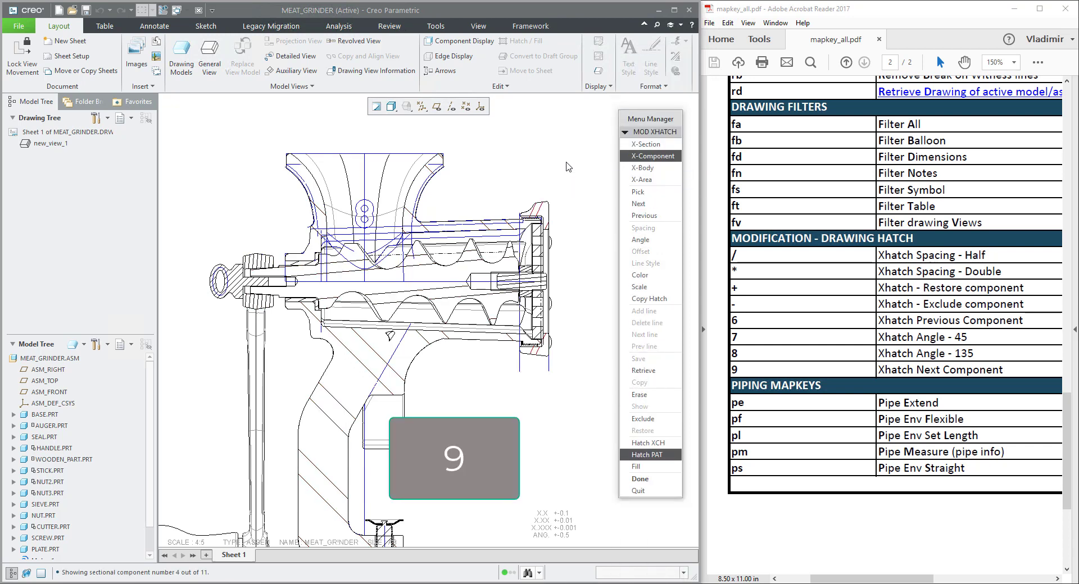
- Step forward and back through the sectioned components with the 9 and 6 mapkeys
key("9")
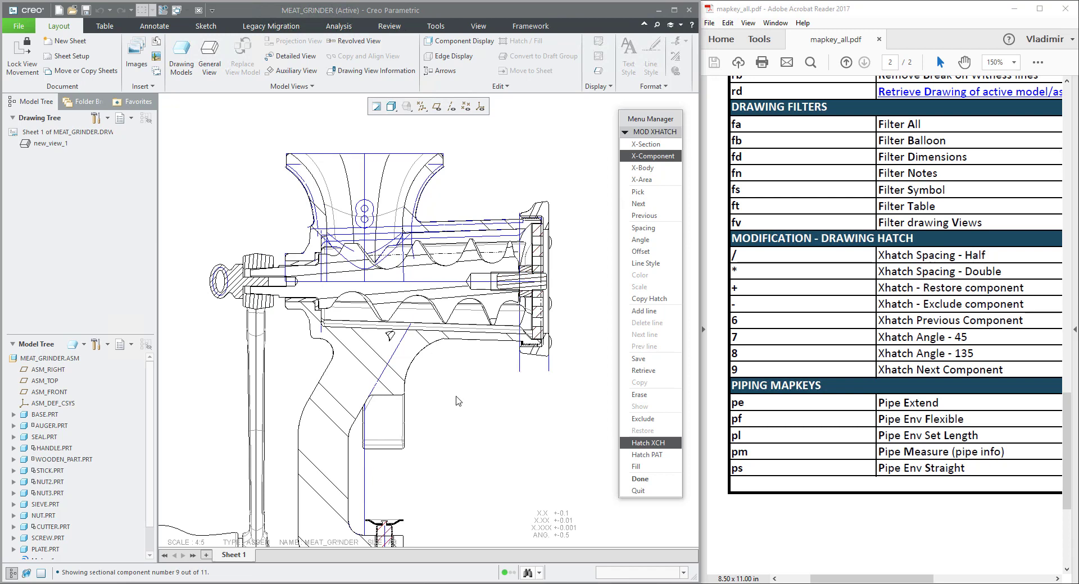
left_click(641, 207)
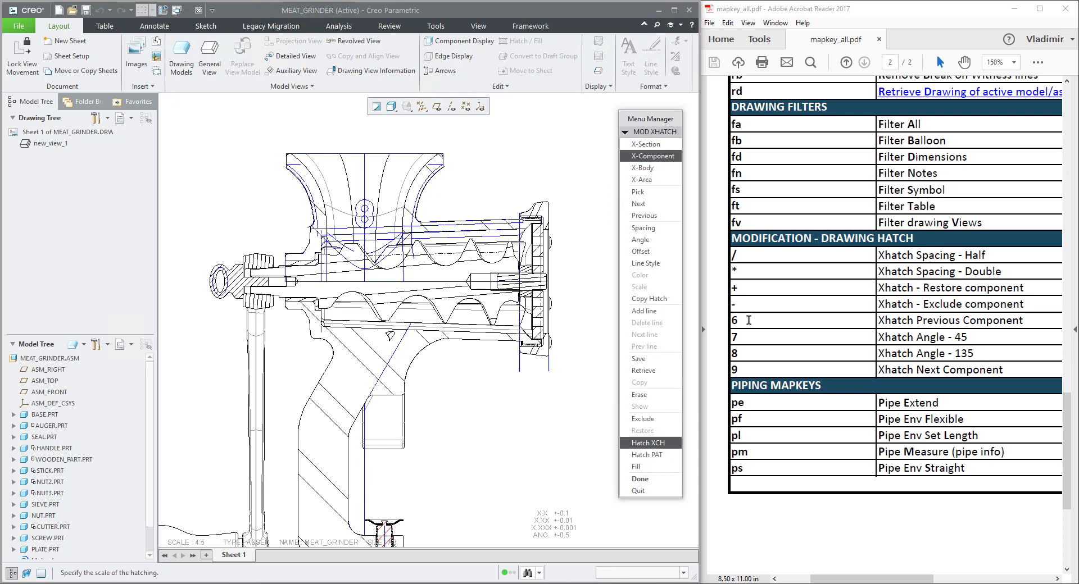
key("6")
key("6")
key("6")
key("6")
key("6")
scroll(558, 289, "down", 1)
scroll(548, 277, "down", 3)
key("6")
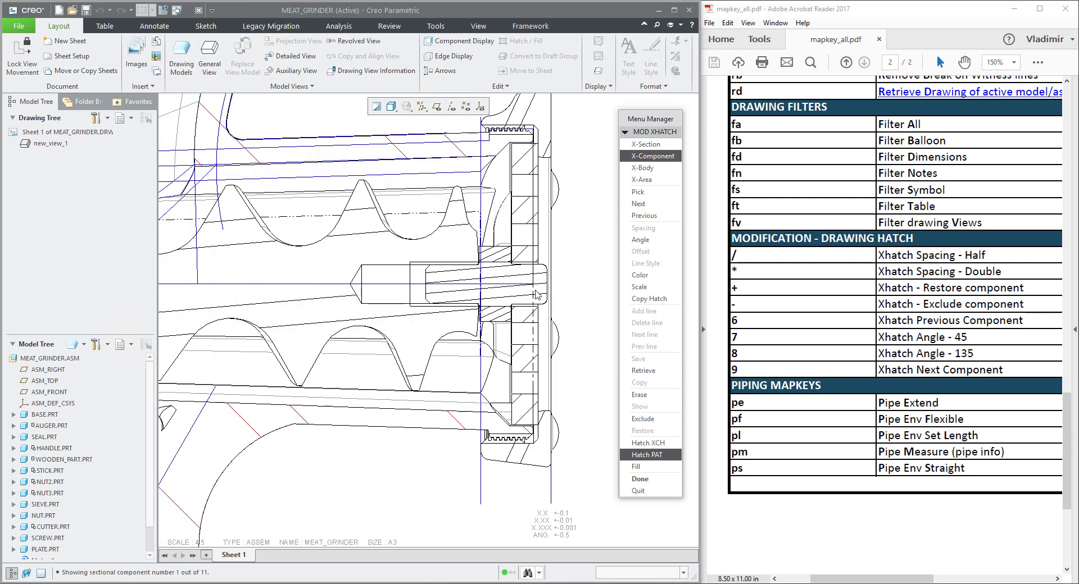
key("6")
key("6")
key("6")
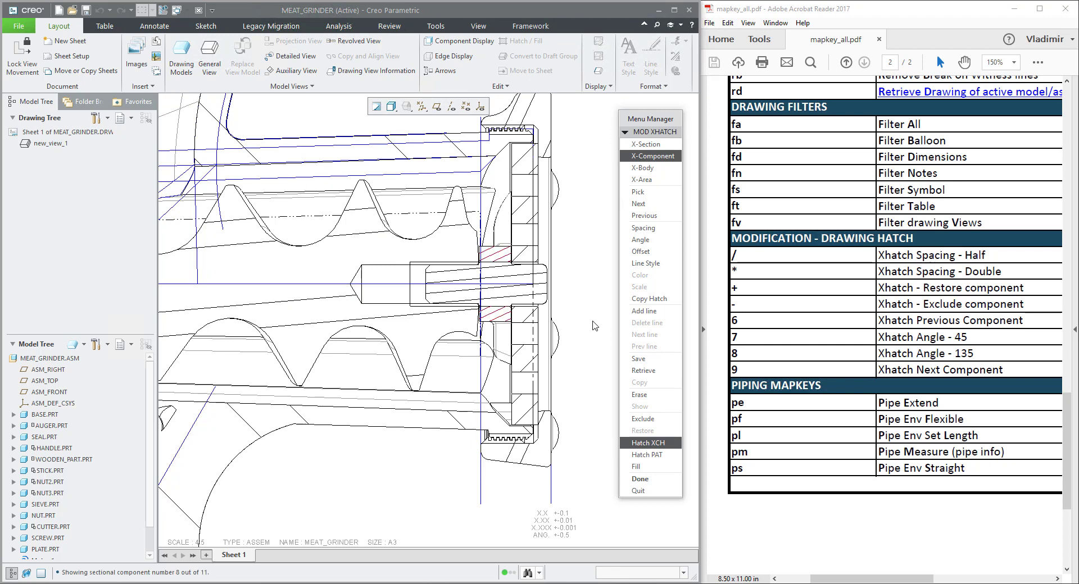
scroll(595, 326, "down", 3)
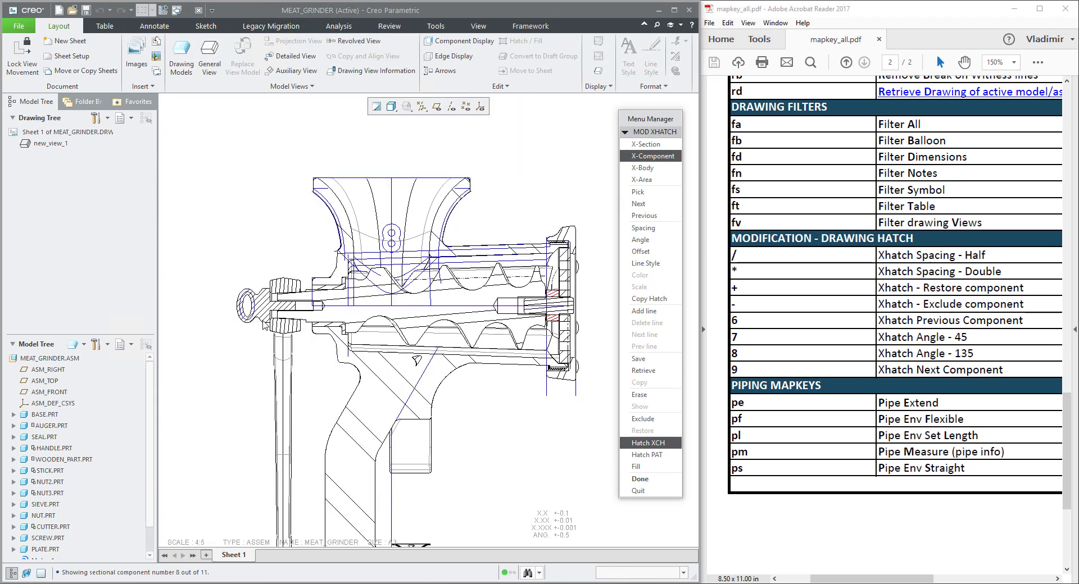
scroll(264, 325, "up", 3)
- Advance to the auger with the 9 mapkey and exclude it using the - mapkey
key("9")
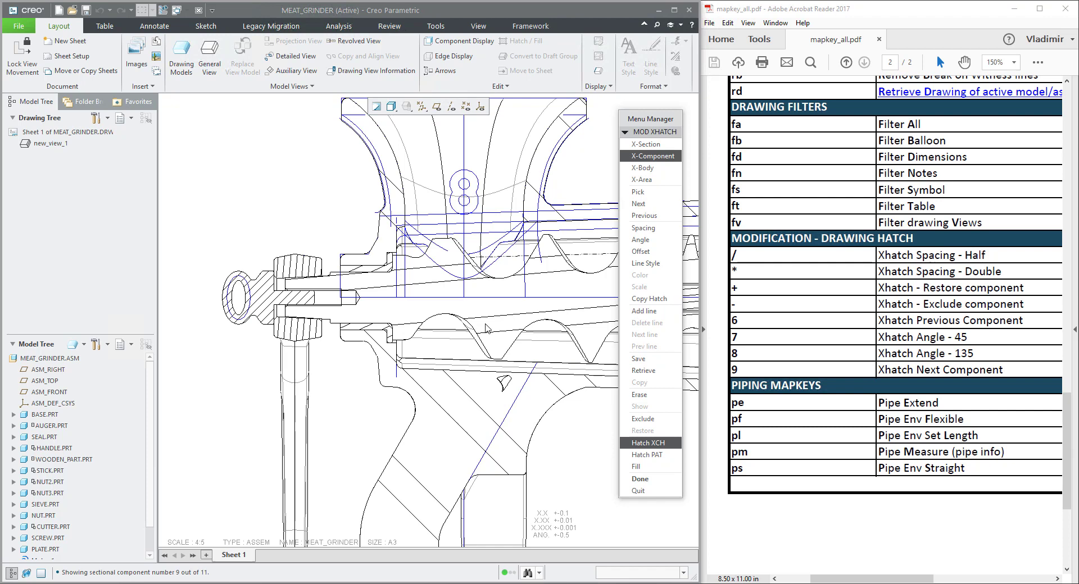
key("9")
key("9")
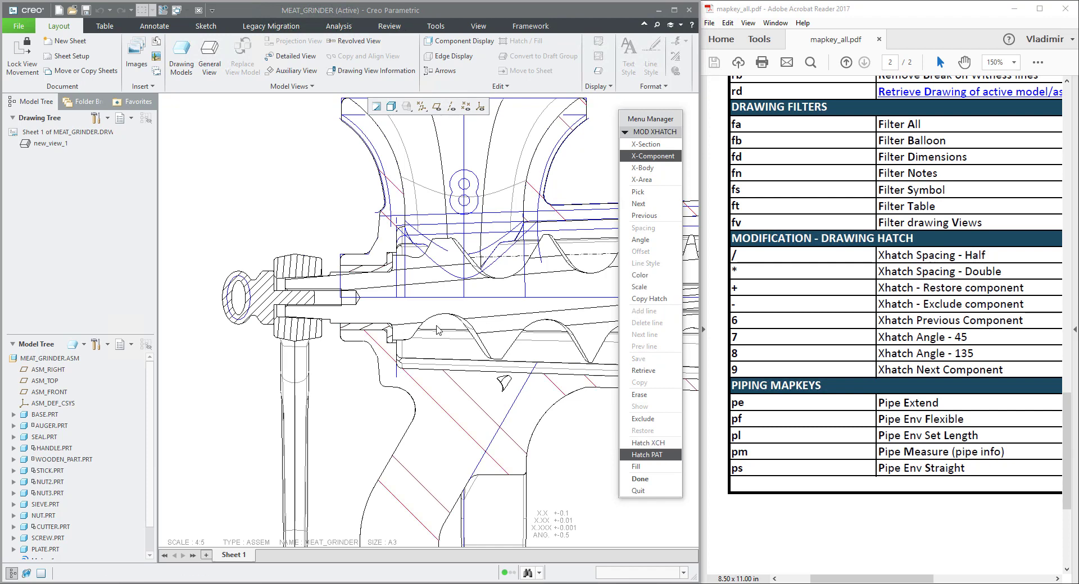
key("9")
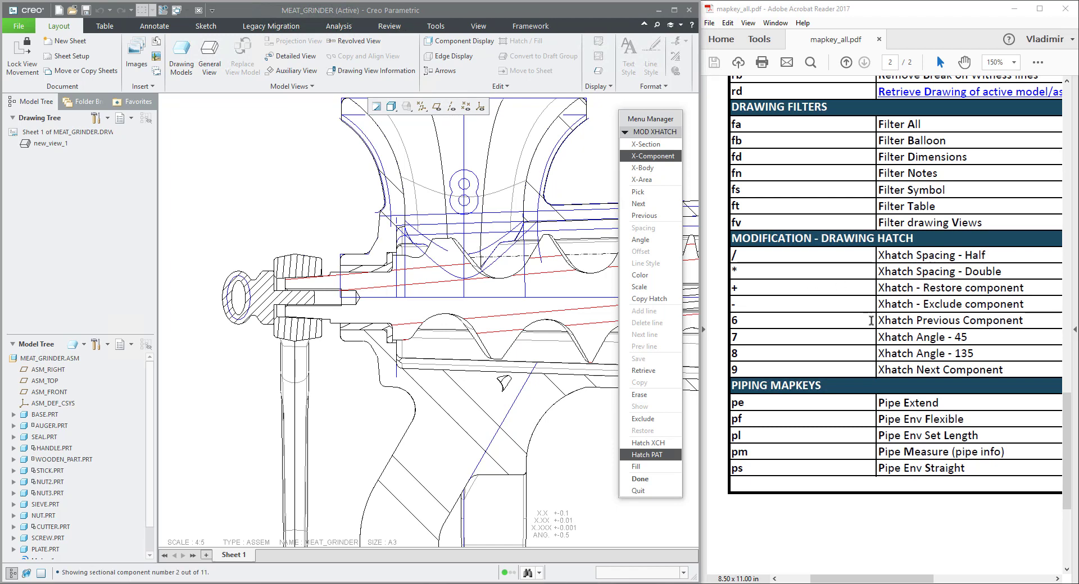
scroll(528, 297, "down", 2)
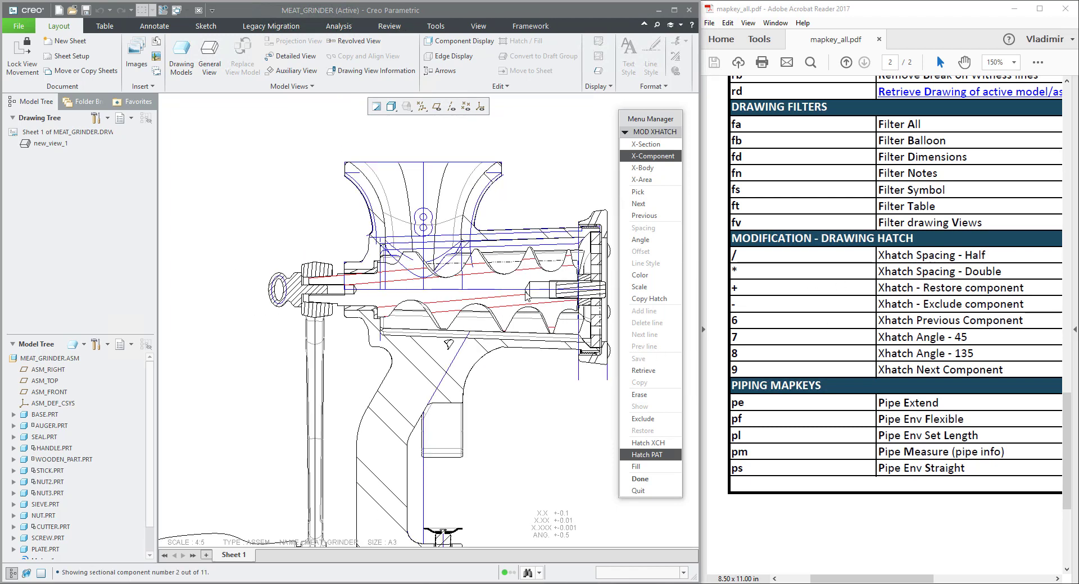
key("minus")
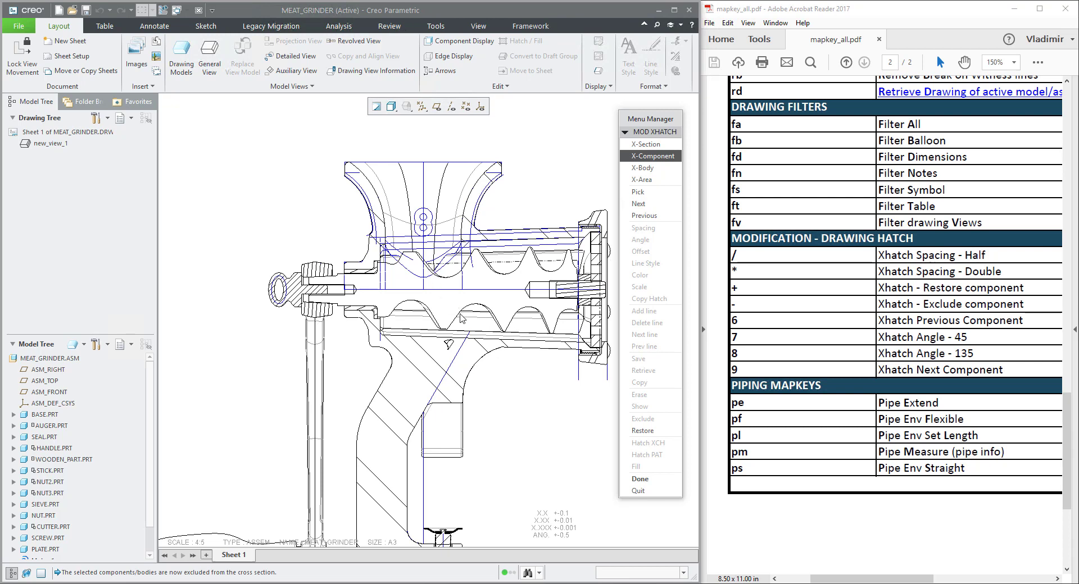
- Finish MOD XHATCH with Done so the auger shows whole and unhatched
left_click(642, 481)
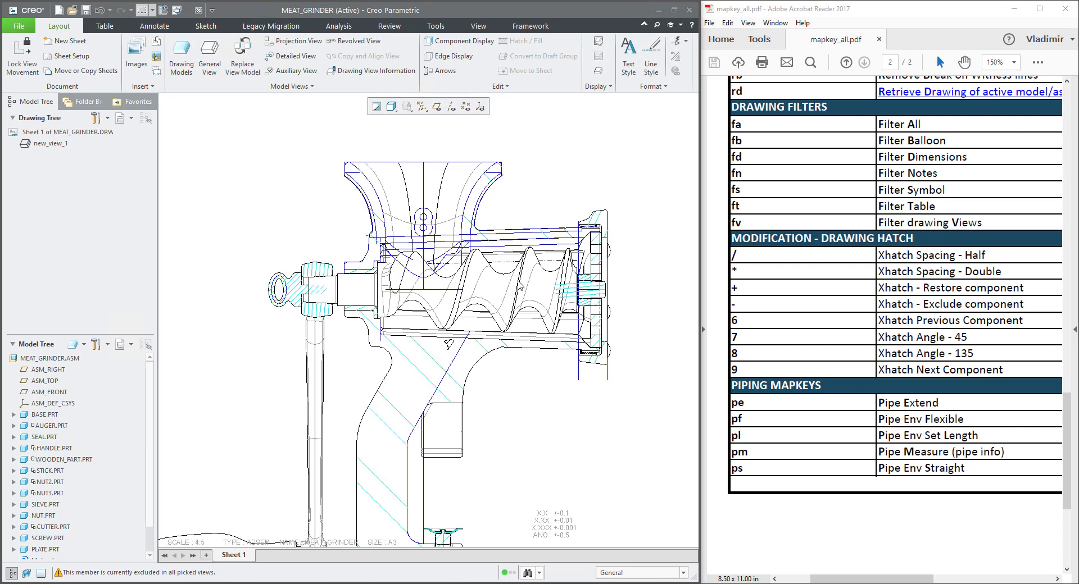
scroll(520, 287, "up", 1)
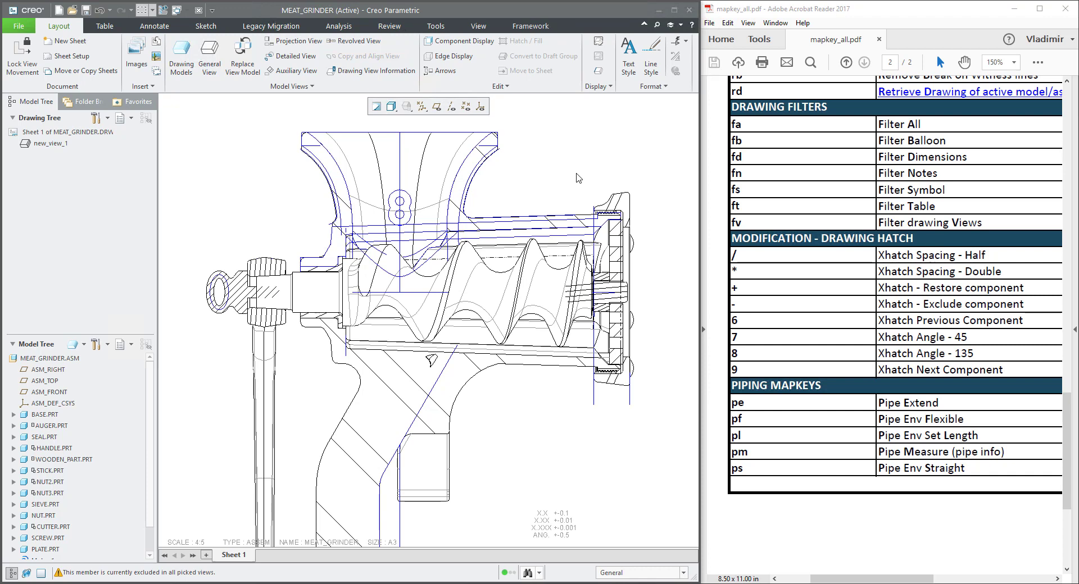
- Reopen hatch editing and advance to sectional component 3 of 11, the handle-end nut
double_click(267, 274)
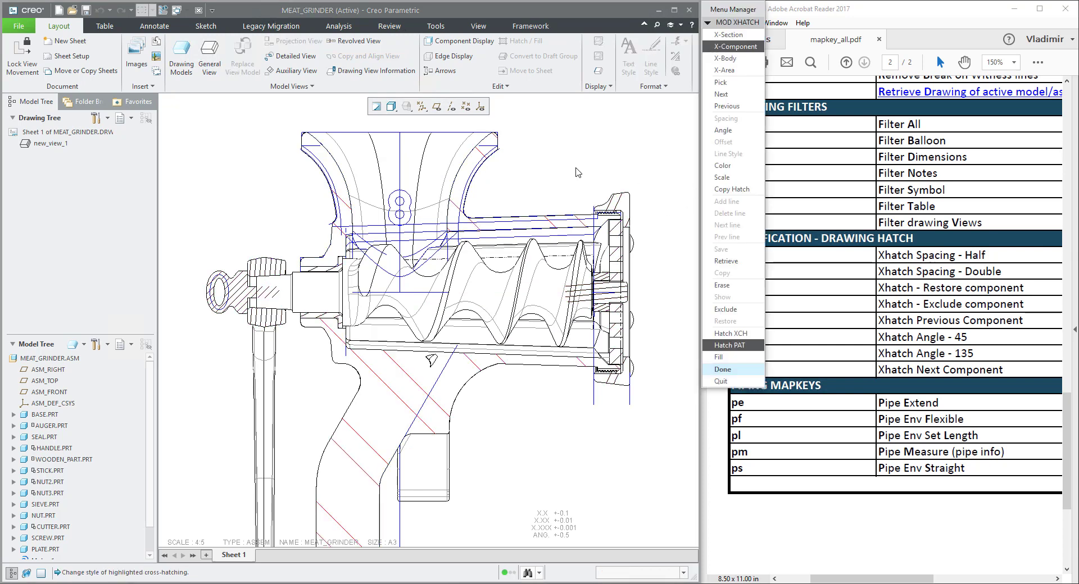
key("9")
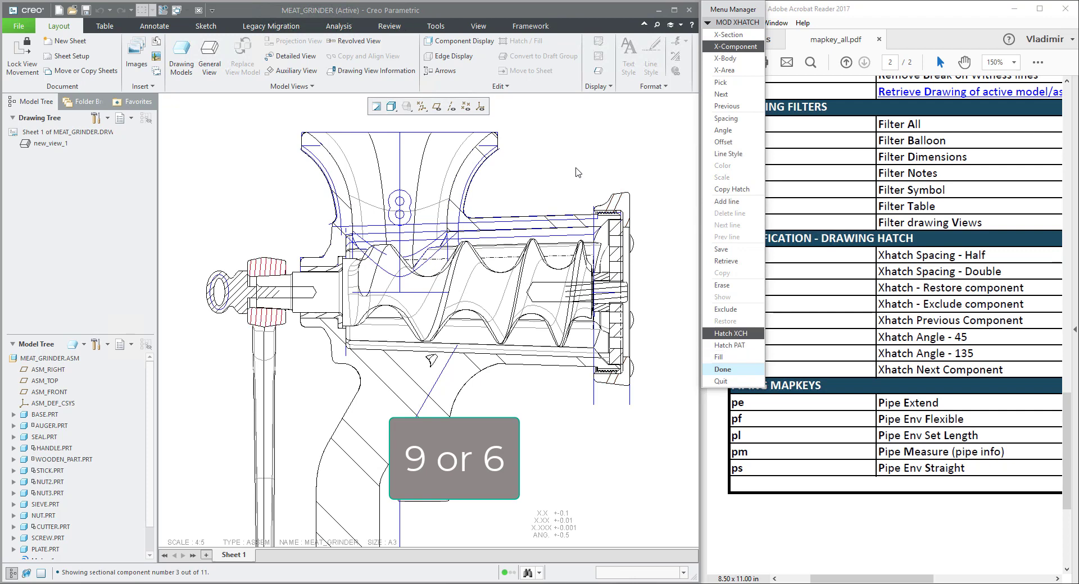
scroll(237, 267, "up", 5)
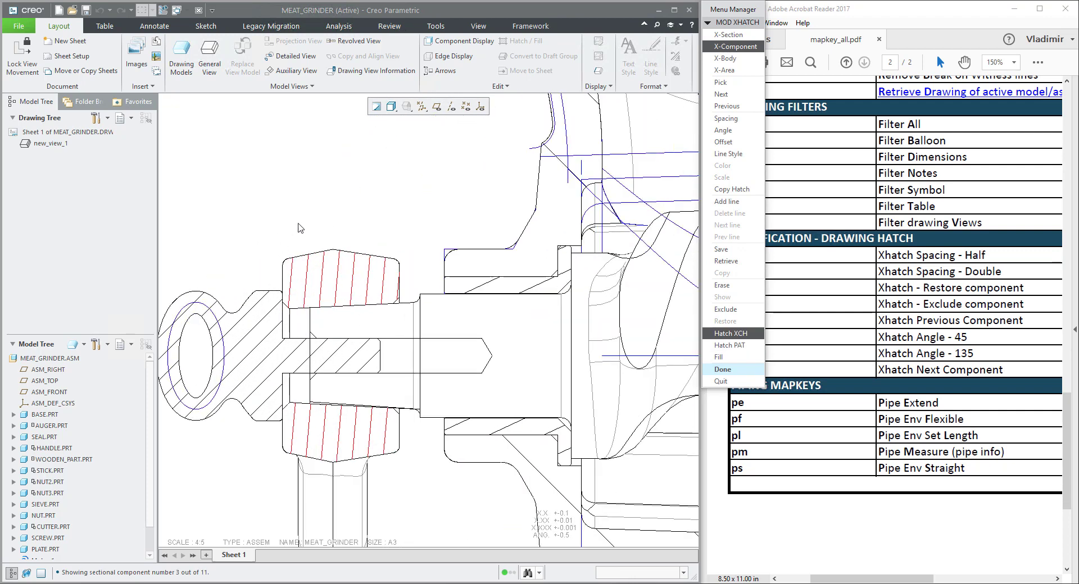
left_click_drag(733, 7, 666, 67)
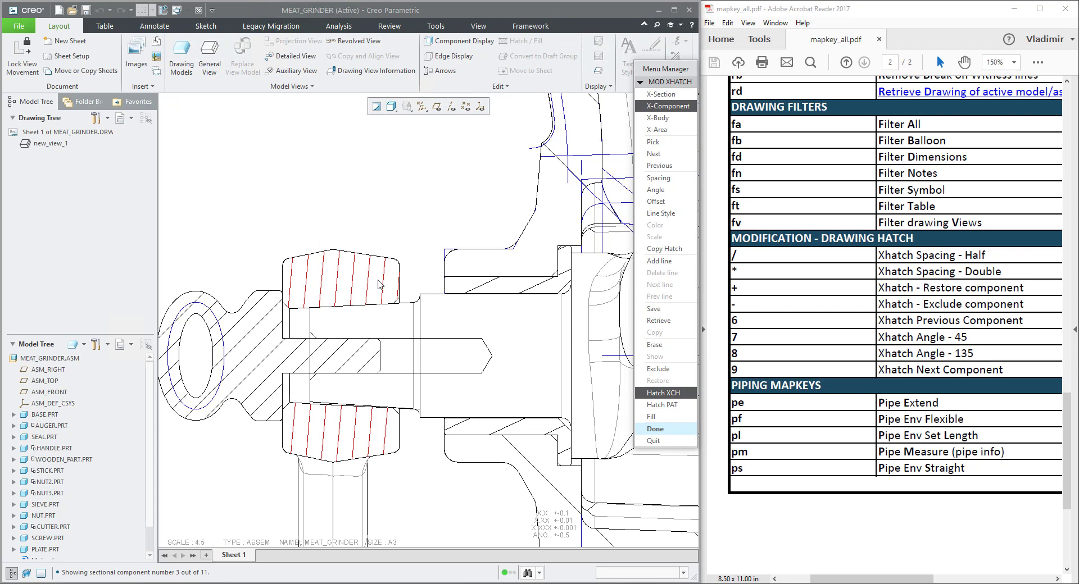
- Toggle the nut's hatch angle between 45° and 135° with mapkeys 7 and 8, ending at 45°
key("7")
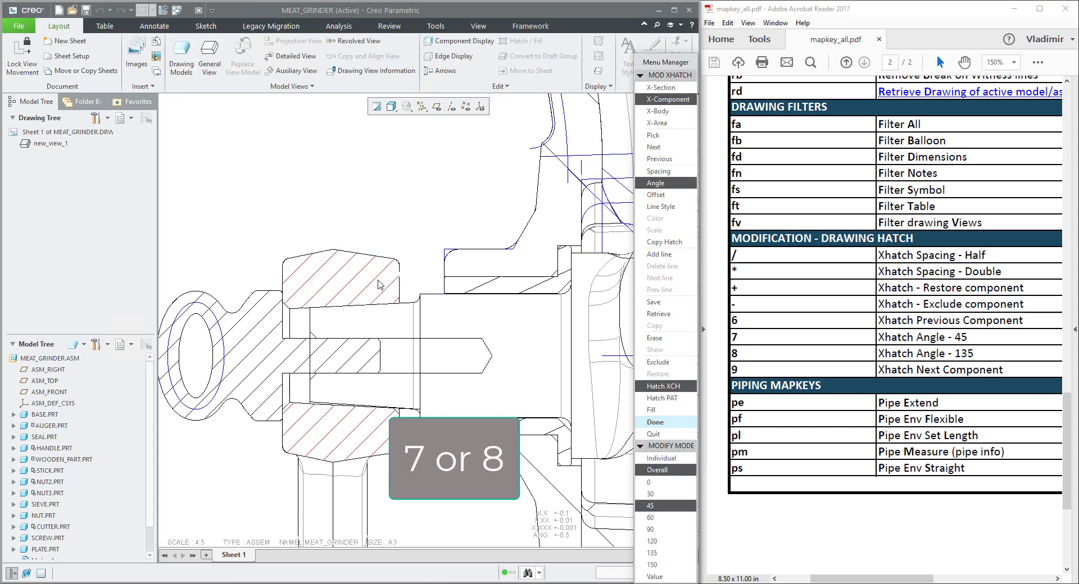
key("8")
key("7")
key("8")
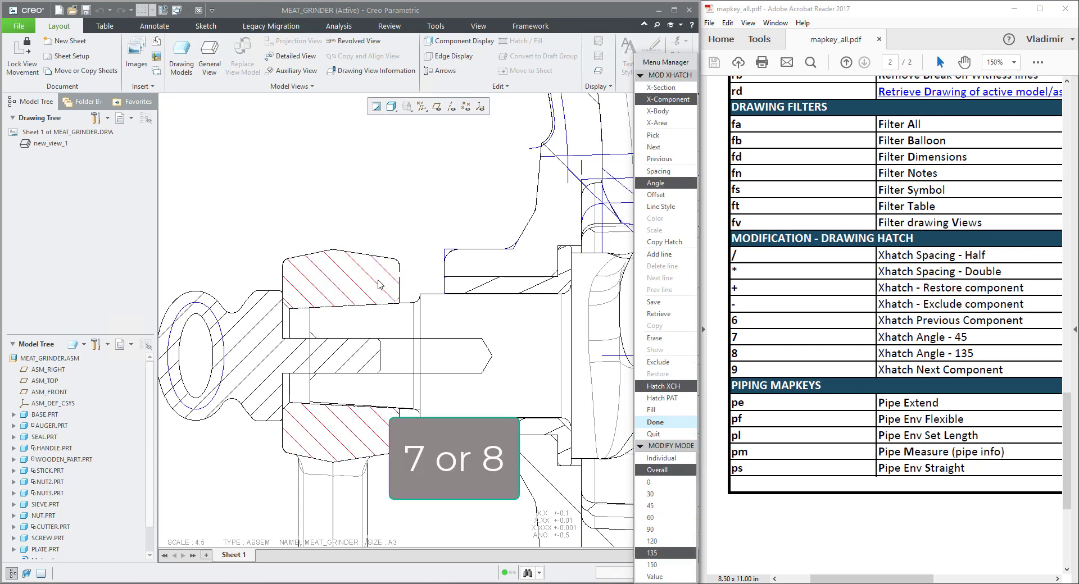
key("7")
key("8")
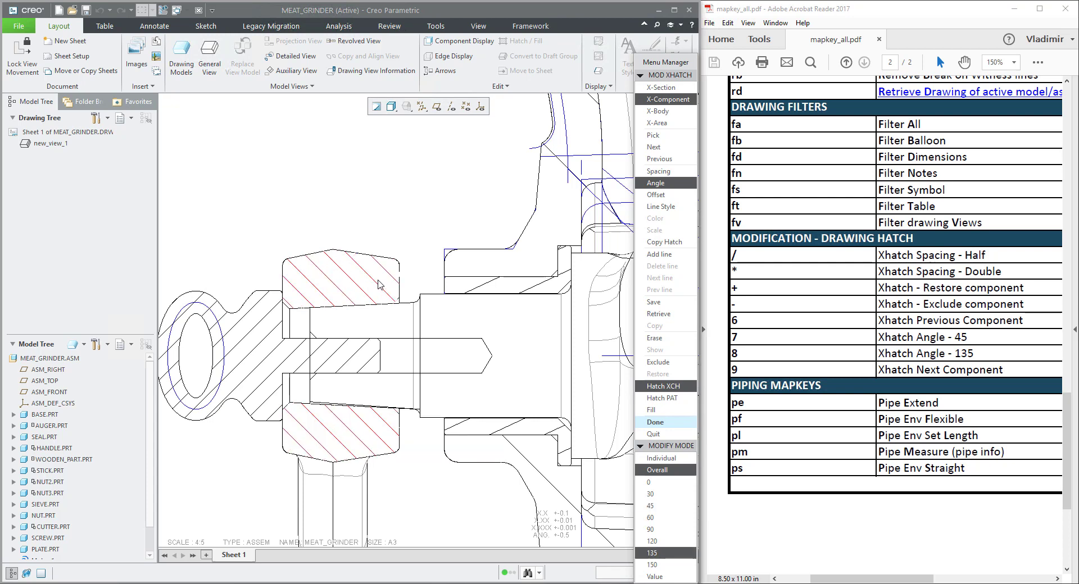
key("7")
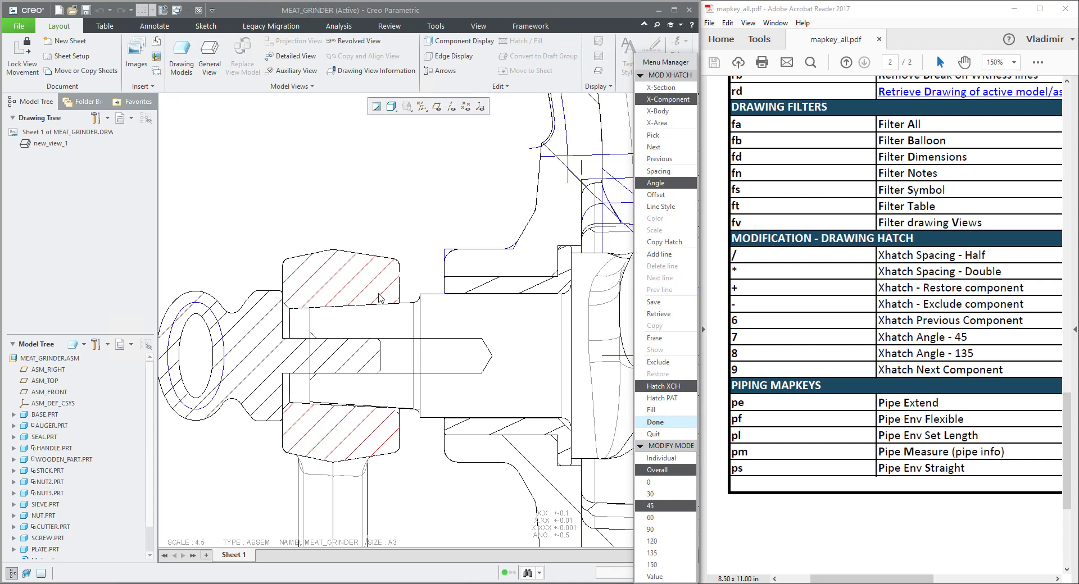
- Halve, double, then halve again the nut's hatch spacing with the / and * mapkeys
key("slash")
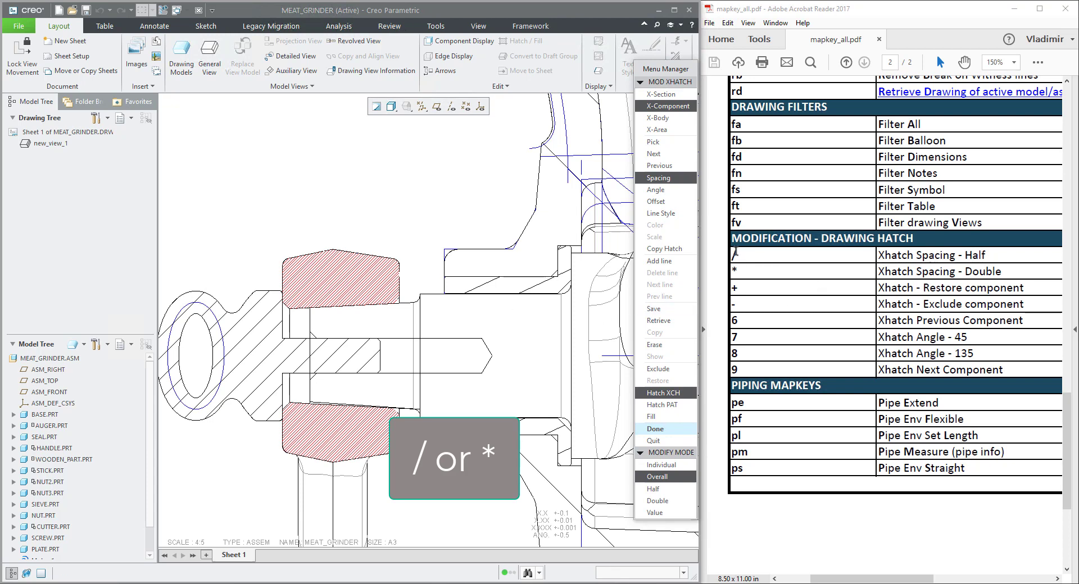
left_click_drag(741, 254, 731, 253)
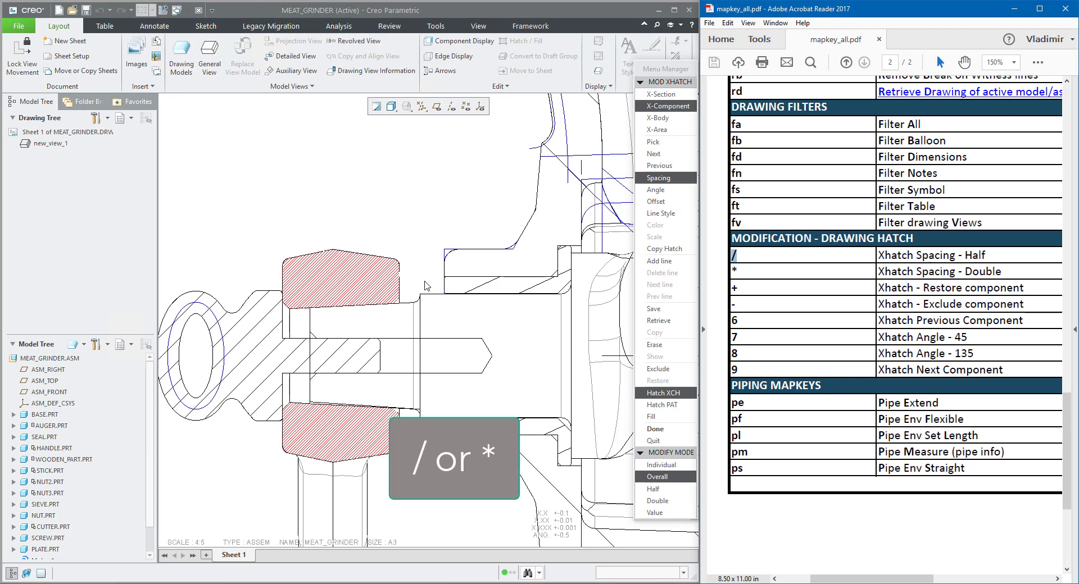
left_click(378, 241)
key("asterisk")
key("asterisk")
key("slash")
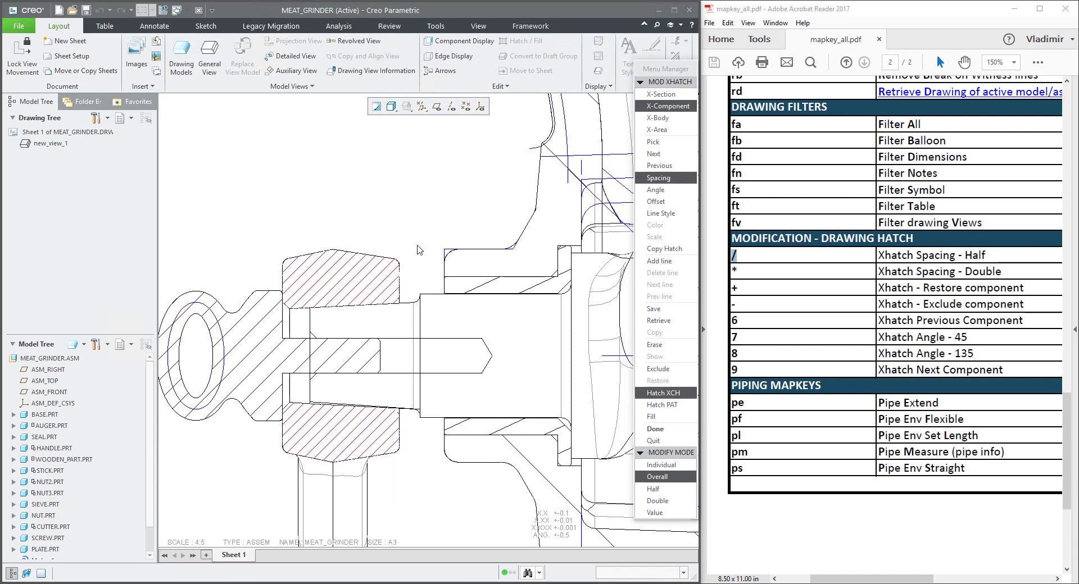
- Step past the nut to component 7, exclude the auger from hatching, then reach component 5
key("9")
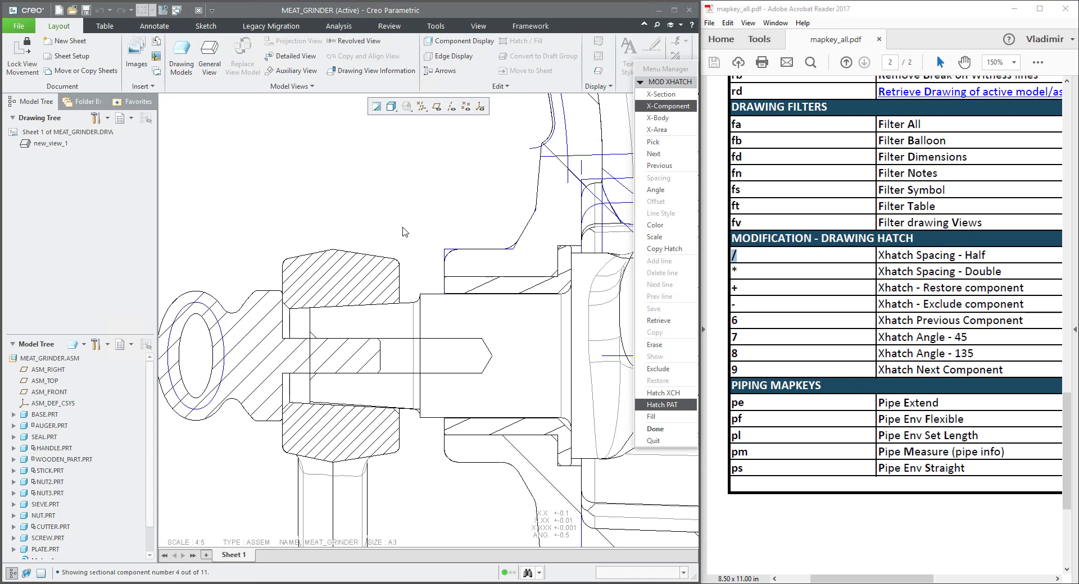
key("9")
key("9")
key("9")
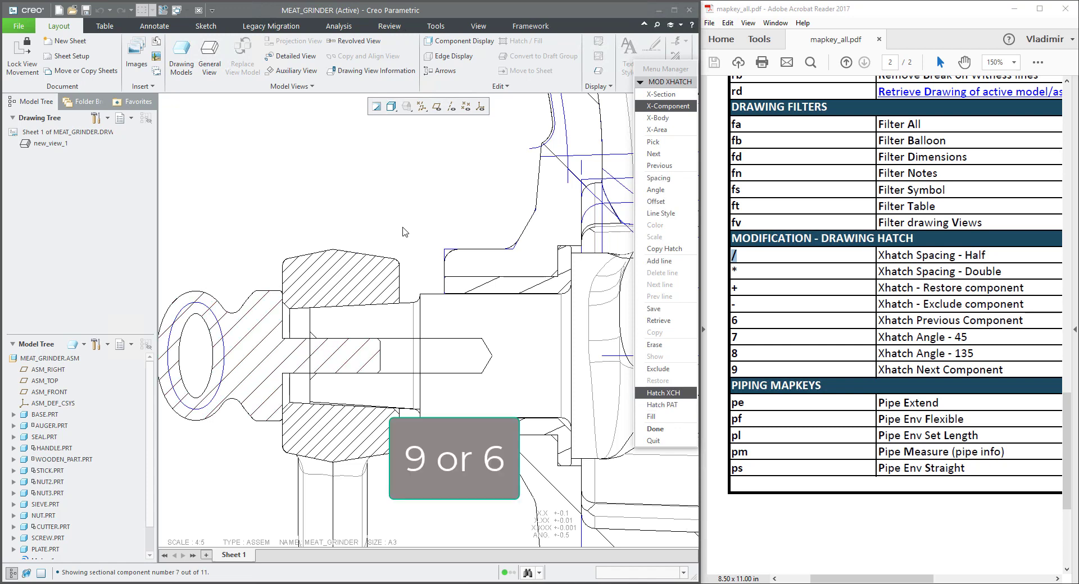
key("9")
key("9")
key("9")
key("minus")
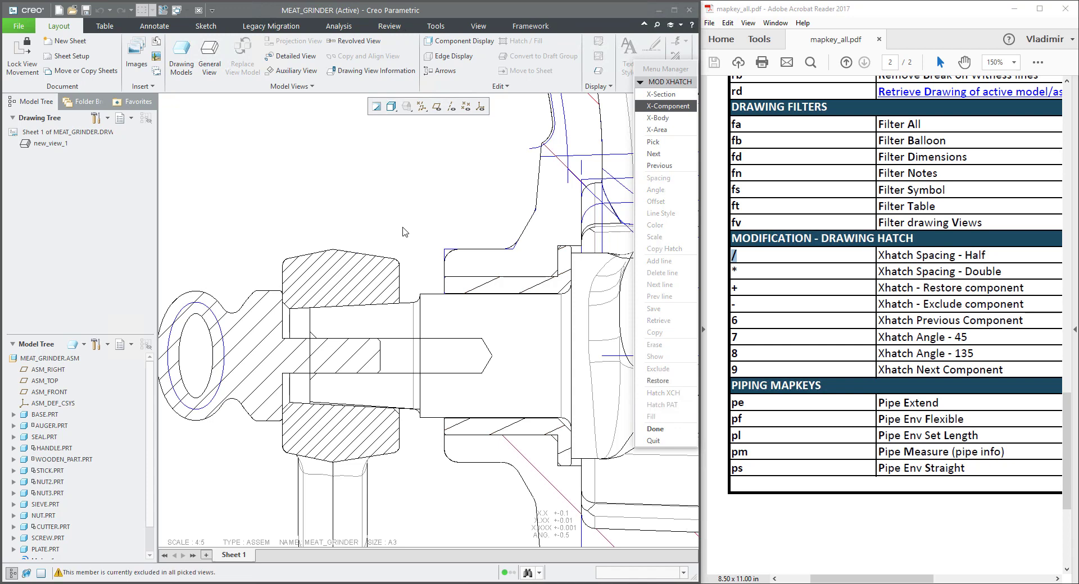
key("9")
key("9")
key("9")
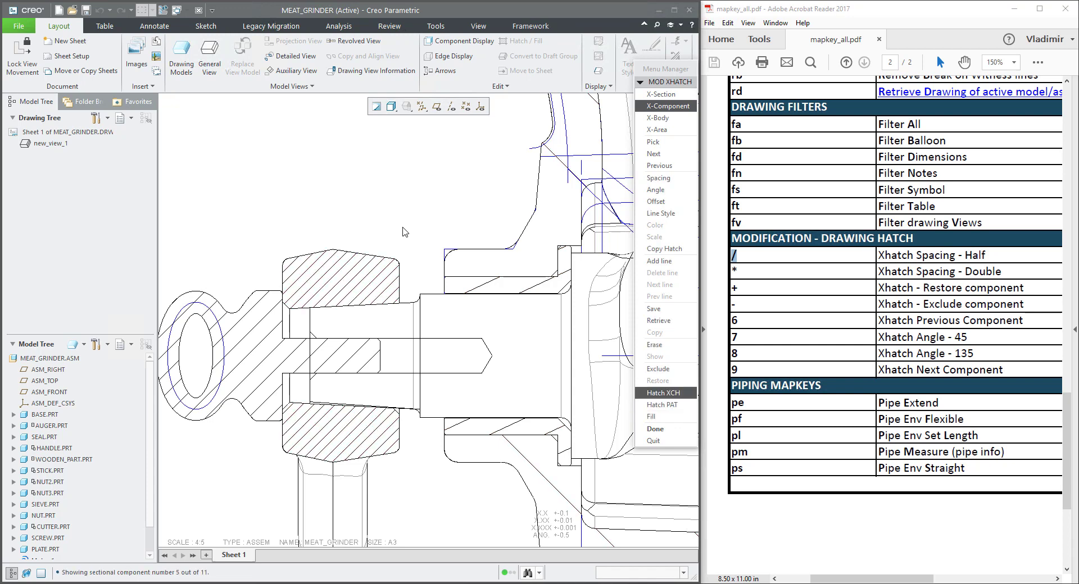
key("9")
key("9")
key("9")
key("9")
key("9")
- Give the flanged sleeve half-spaced hatching at 135° and check the flange hatch up close
key("7")
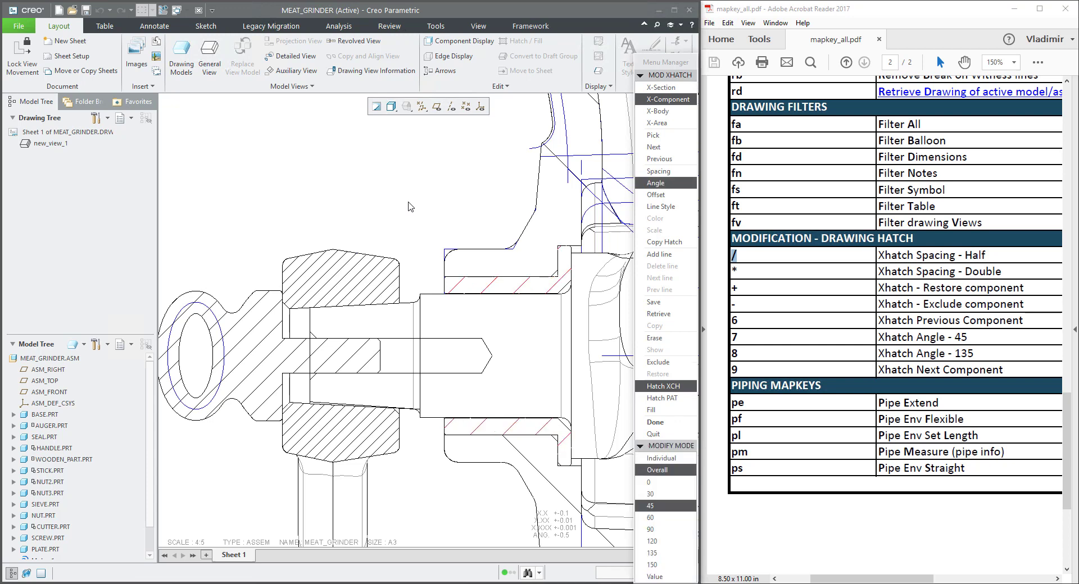
key("slash")
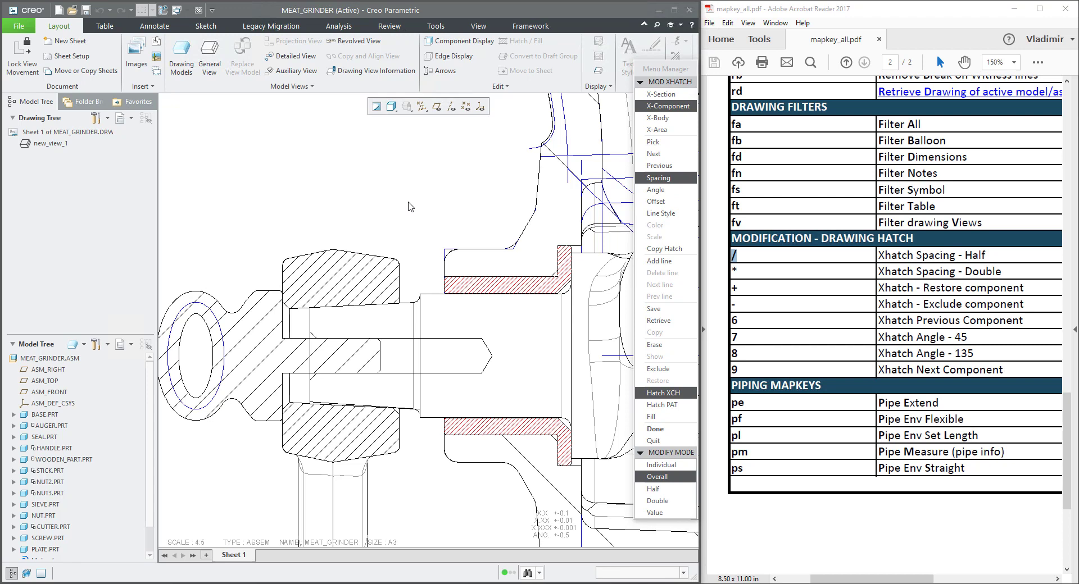
key("8")
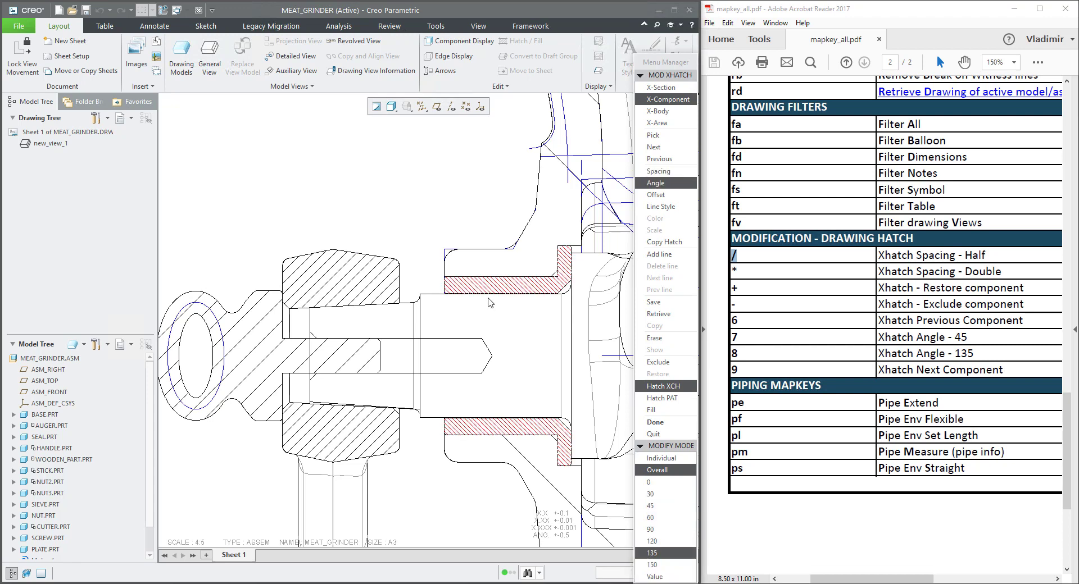
scroll(581, 285, "up", 3)
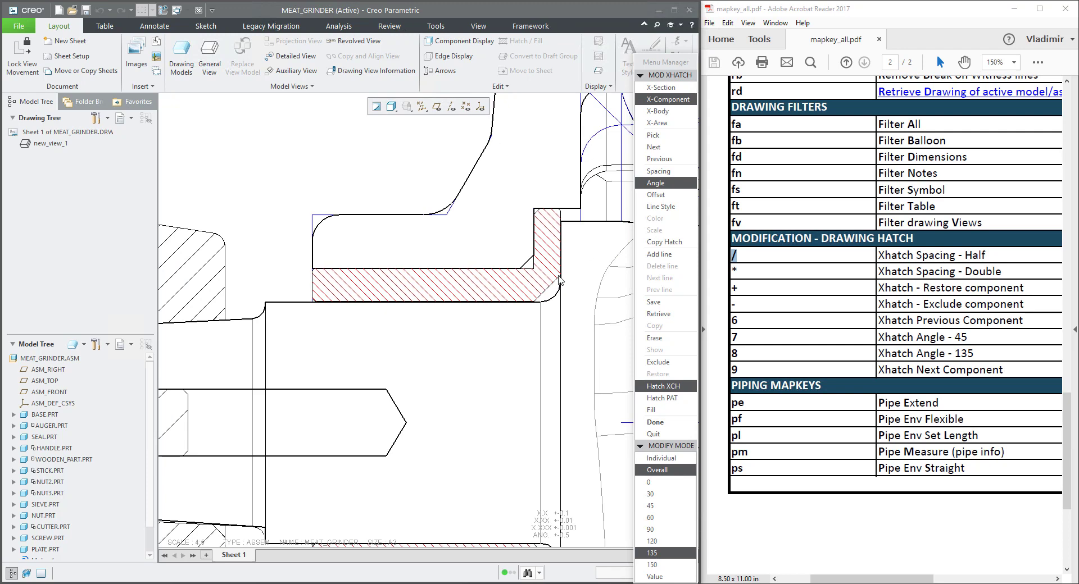
scroll(559, 281, "down", 1)
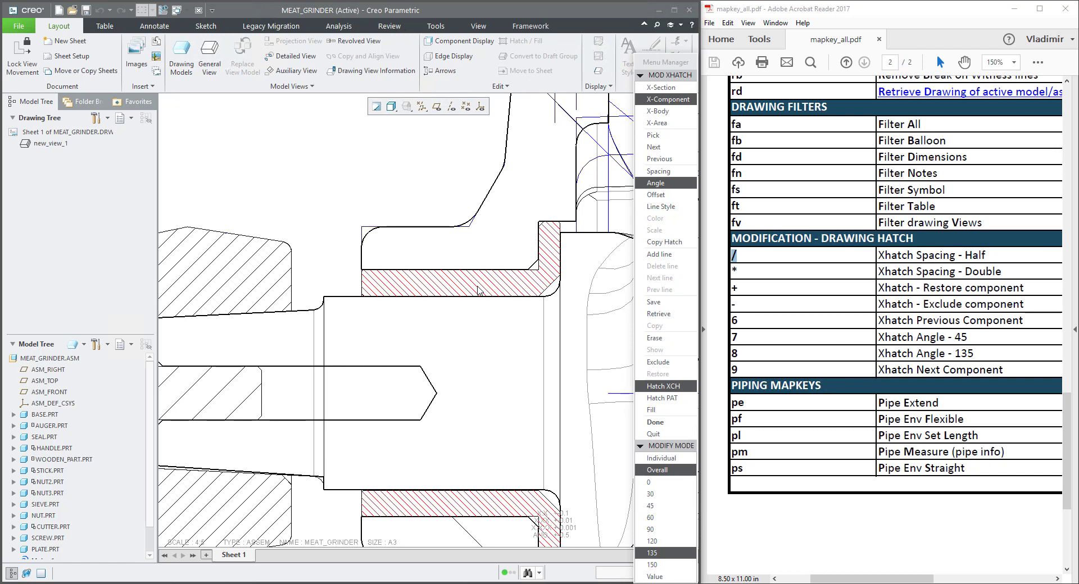
left_click_drag(1004, 272, 878, 254)
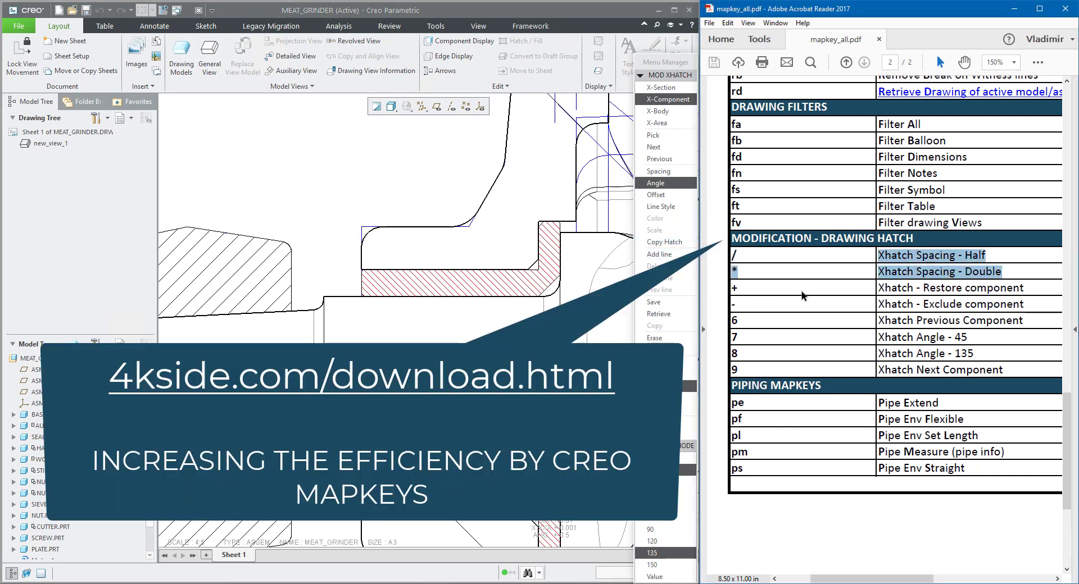
left_click(734, 254)
left_click_drag(733, 255, 756, 290)
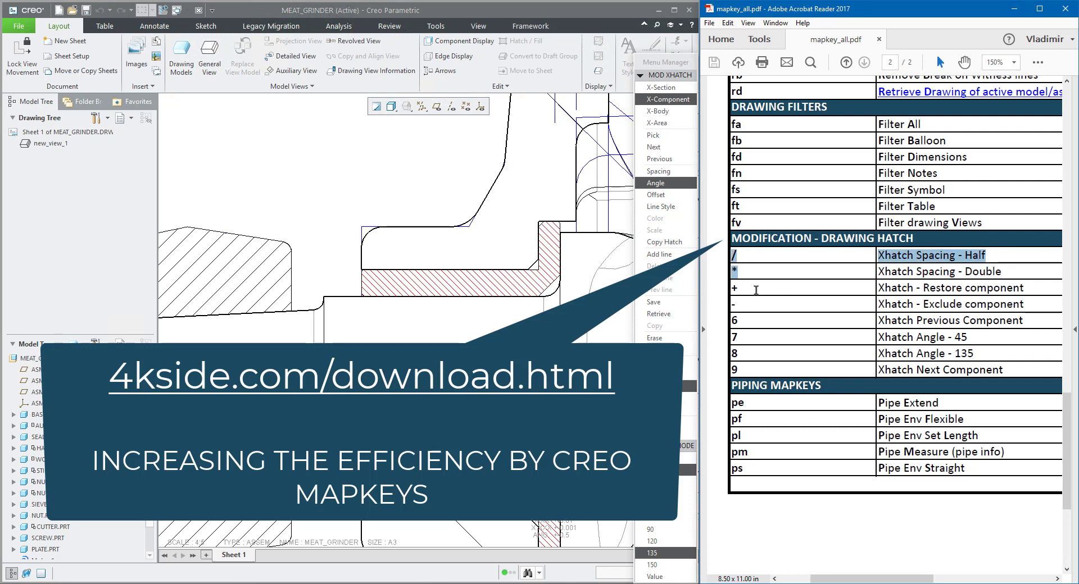
scroll(488, 318, "up", 3)
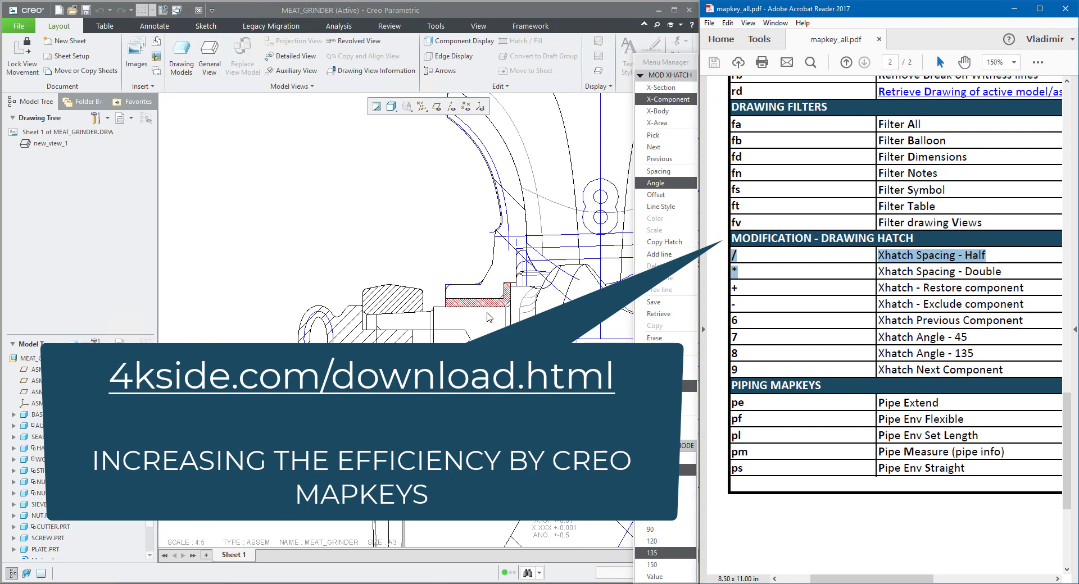
scroll(487, 317, "down", 2)
scroll(488, 317, "down", 1)
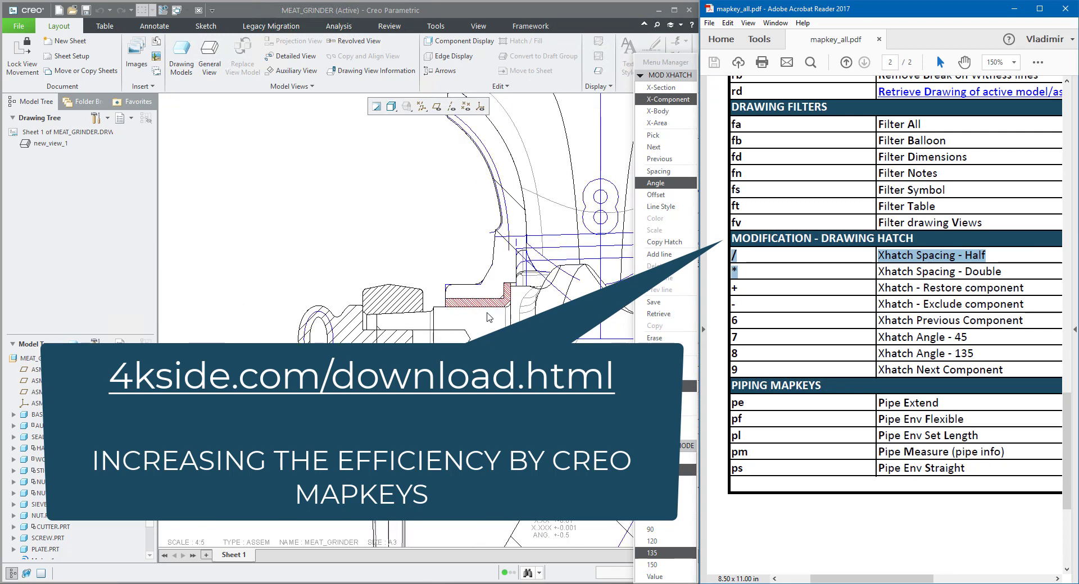